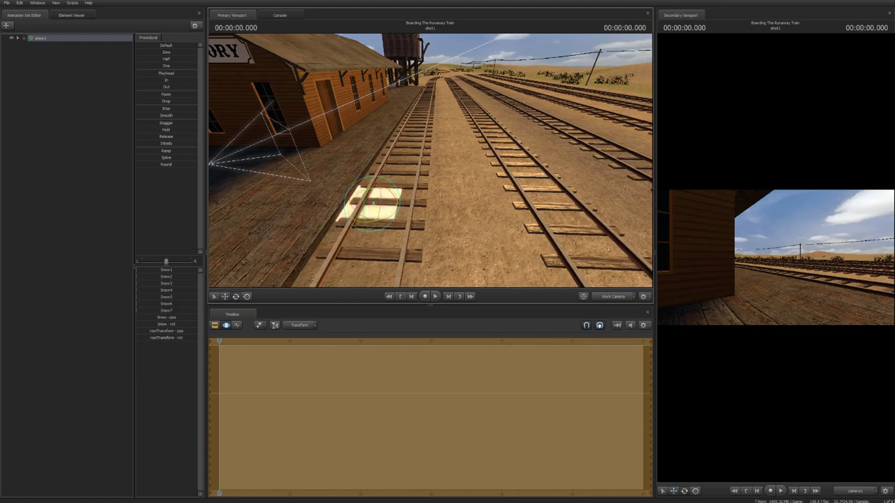
Add a scale control to snow1's rootTransform and enlarge the snow to cover the ground and tracks beside the station.
key(f)
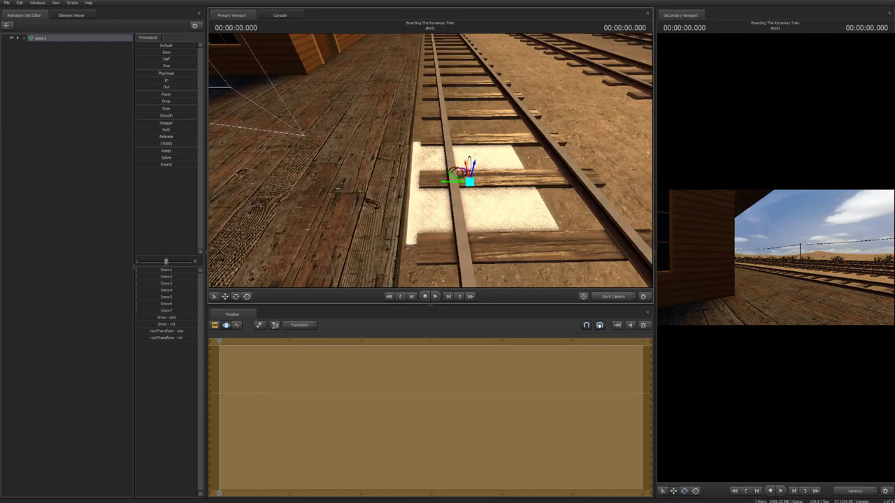
click(18, 37)
click(54, 52)
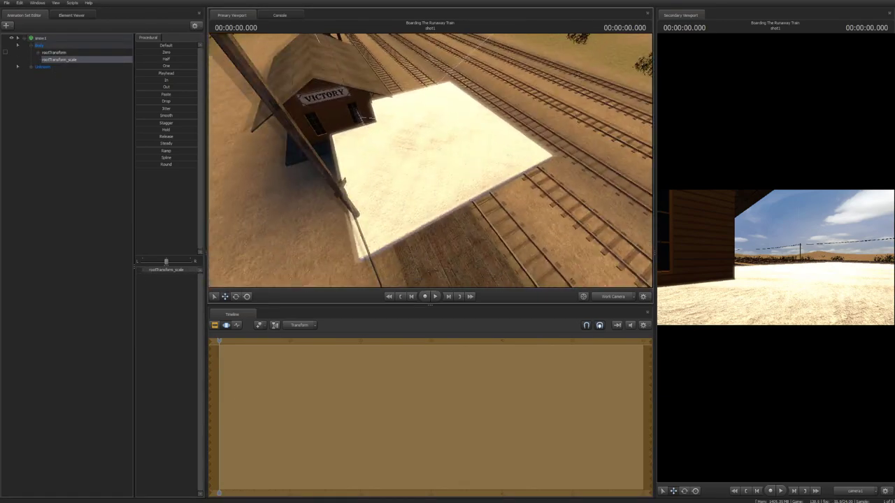
click(54, 53)
drag(433, 120, 409, 136)
Fit the snow between the rails and duplicate it into four patches spread along the tracks.
right_click(61, 53)
click(84, 84)
drag(409, 136, 395, 141)
key(ctrl+a)
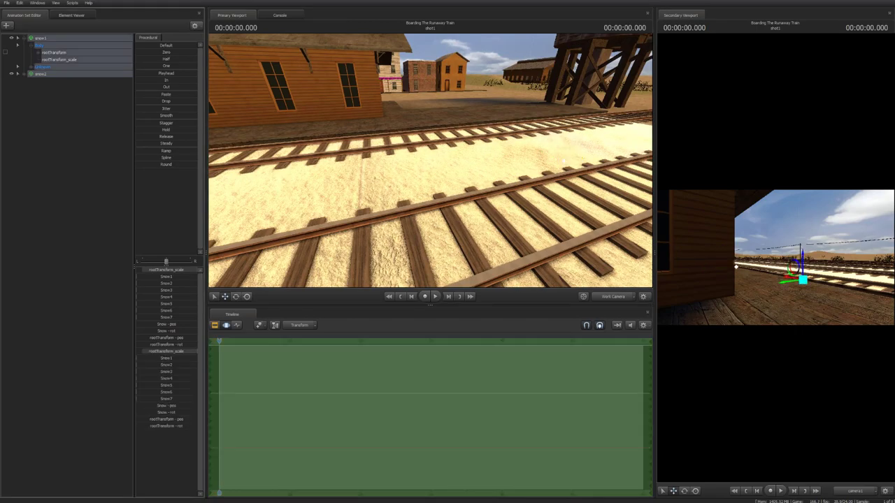
drag(380, 40, 411, 95)
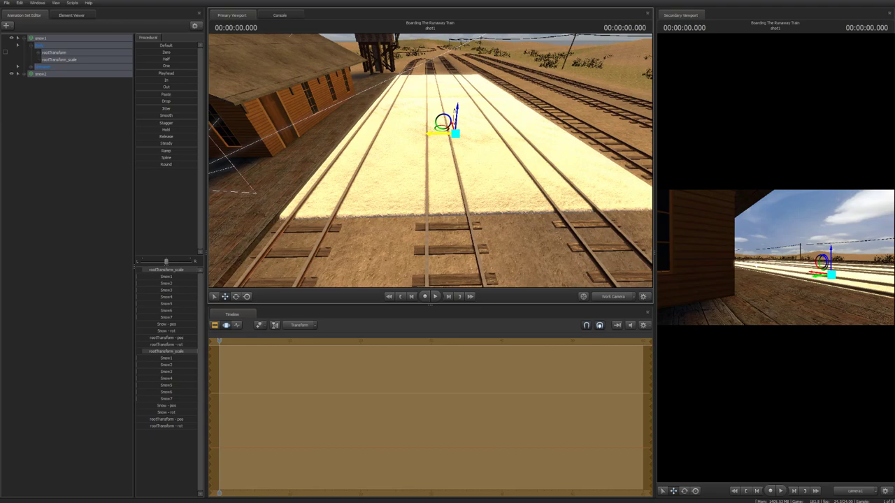
key(ctrl+v)
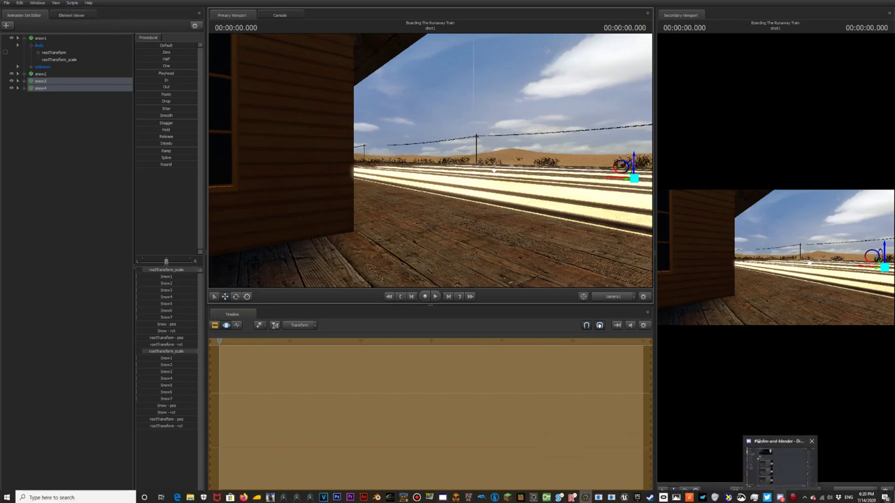
Replace the daytime skybox with a dark night sky using SkyBox Helper.
click(780, 497)
click(378, 235)
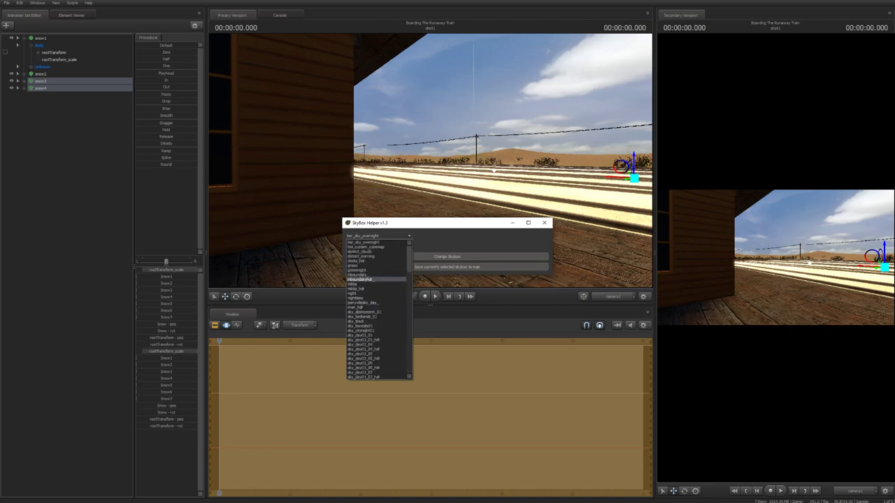
click(360, 269)
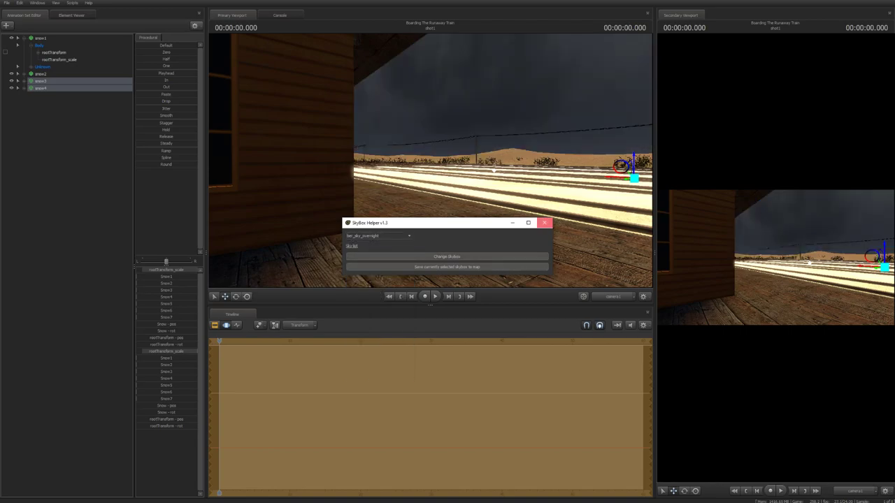
key(Return)
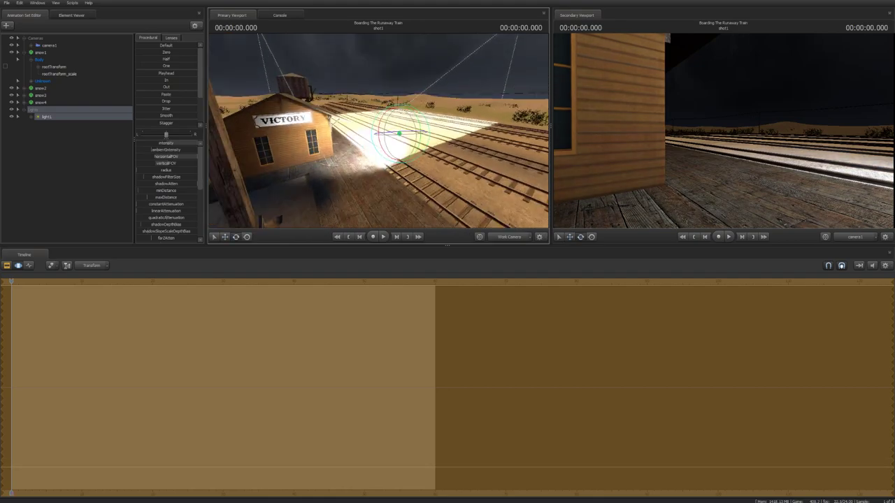
click(49, 45)
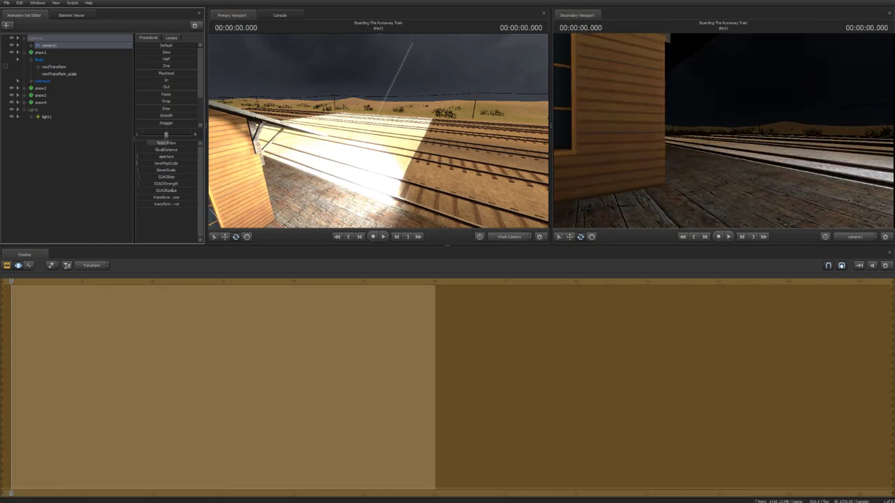
key(F4)
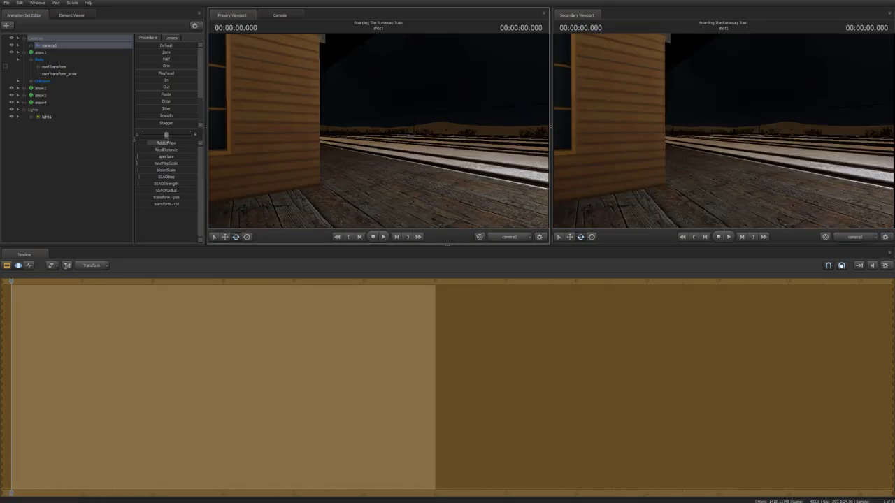
key(F4)
Start a new model animation set and filter the model browser to the usermod mod and "flak".
click(6, 25)
click(42, 45)
click(259, 53)
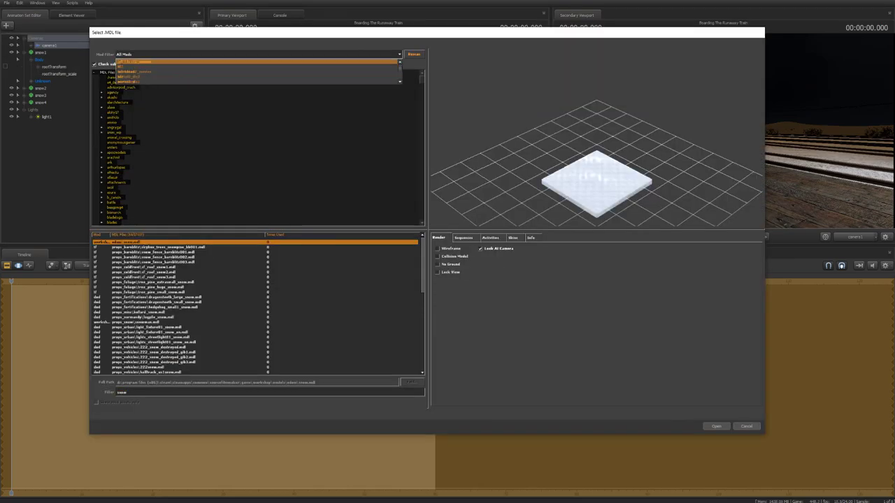
click(125, 66)
triple_click(269, 392)
text(flak)
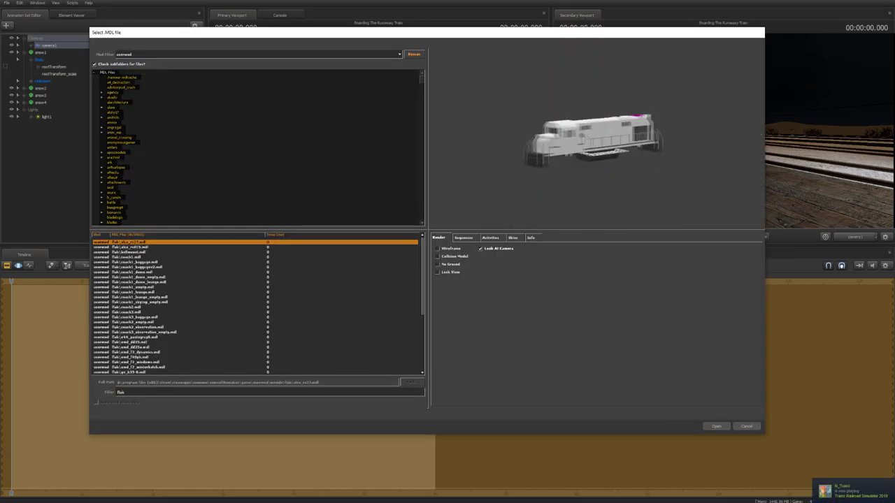
Browse the previews of the locomotive models among the filtered results.
scroll(256, 308, down, 3)
scroll(256, 308, down, 2)
click(139, 277)
click(140, 281)
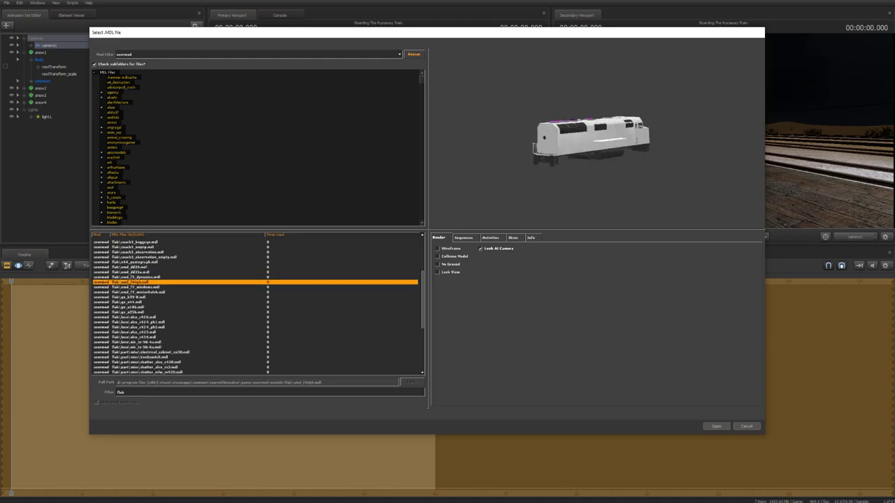
click(140, 291)
key(Down)
key(Down)
key(Down)
key(Down)
key(Down)
key(Down)
key(Down)
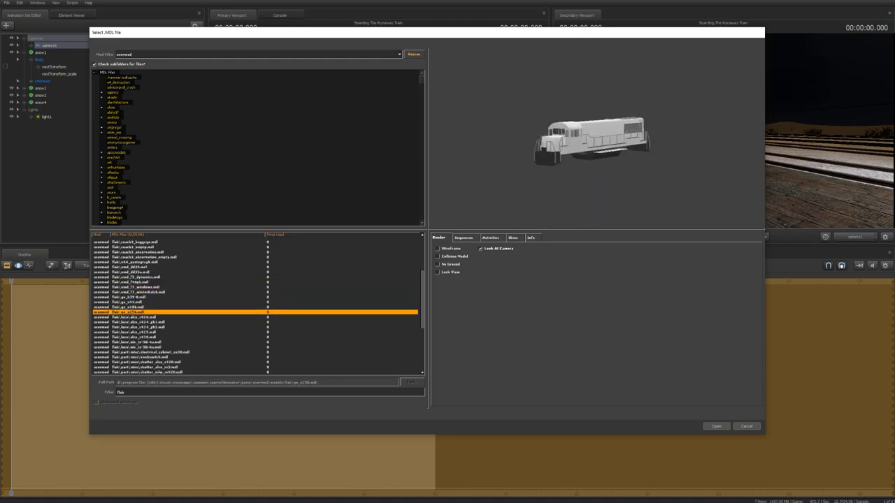
key(Down)
key(Down)
key(Down)
key(Down)
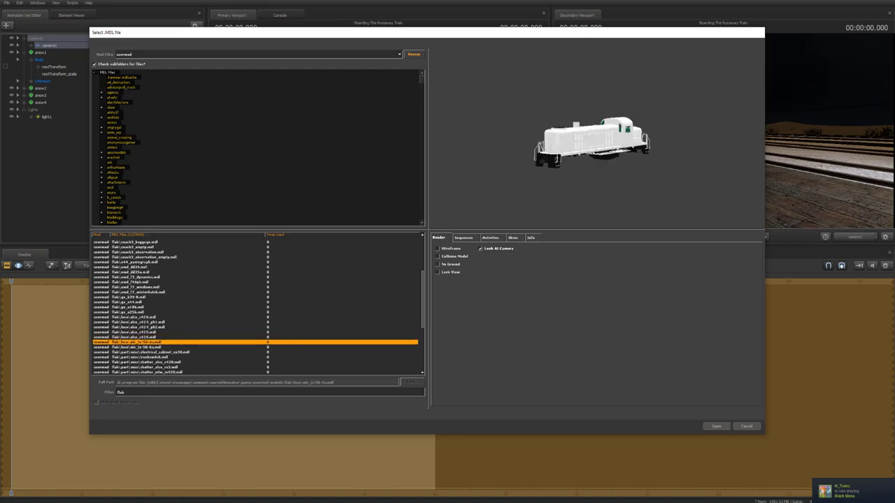
Look through the remaining part models and preview skin2 on the last locomotive in the list.
scroll(255, 308, down, 6)
key(Down)
key(Down)
key(Down)
key(Down)
key(Down)
key(Down)
key(Down)
key(Down)
key(Down)
key(Down)
key(Down)
key(Down)
key(Down)
key(Down)
key(Down)
key(Down)
key(Down)
key(Down)
key(Down)
key(Down)
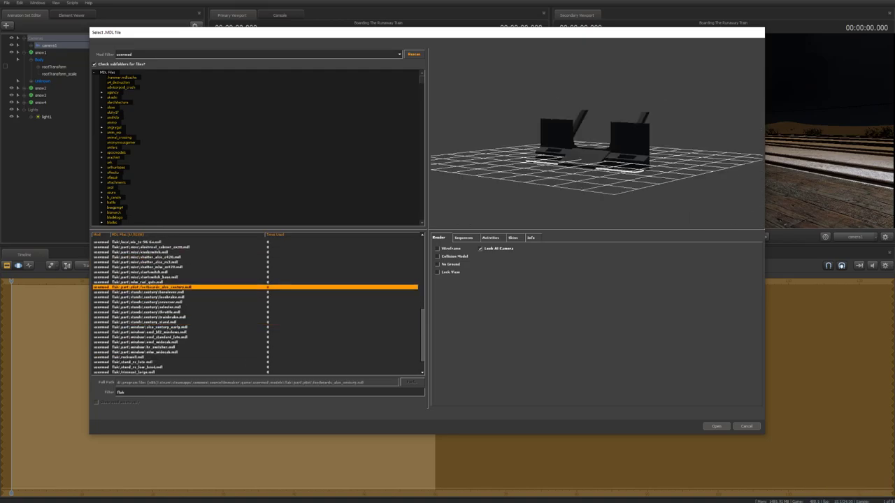
key(Down)
key(Down)
key(Down)
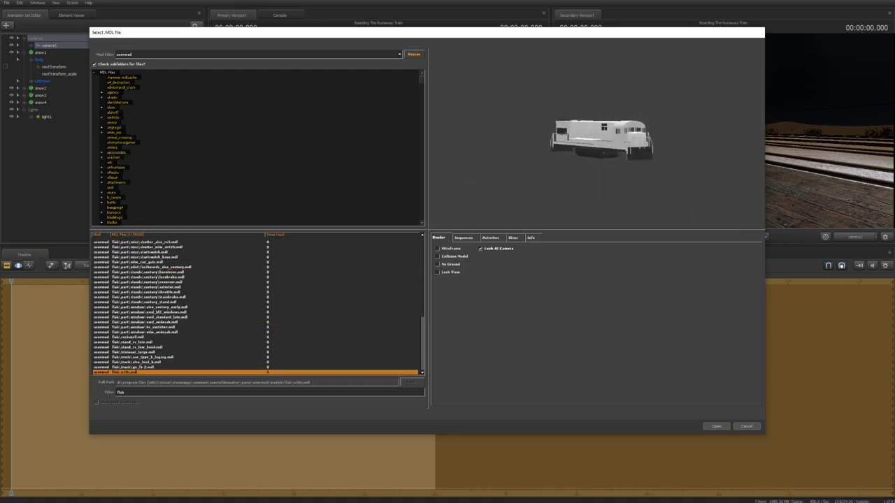
click(512, 238)
click(439, 264)
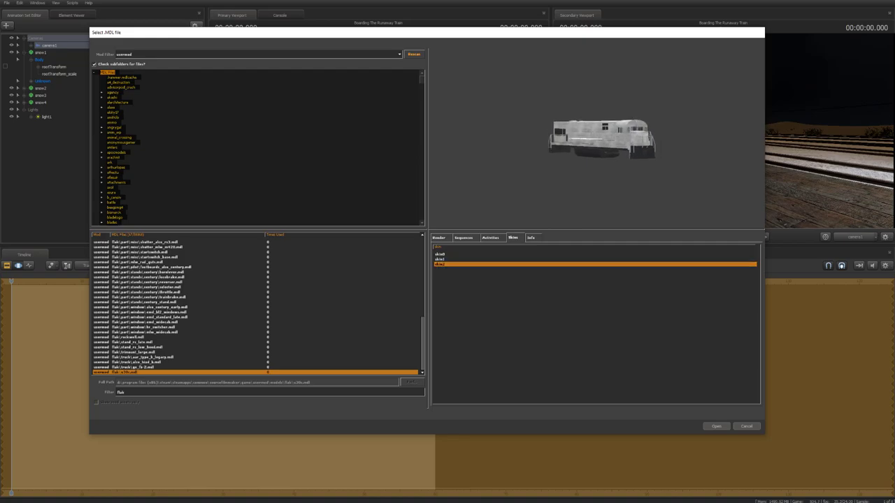
Compare the GE locomotives' skins and add the ge_u18b model with skin2 to the scene.
scroll(255, 304, up, 10)
key(Down)
key(Down)
key(Down)
key(Down)
key(Down)
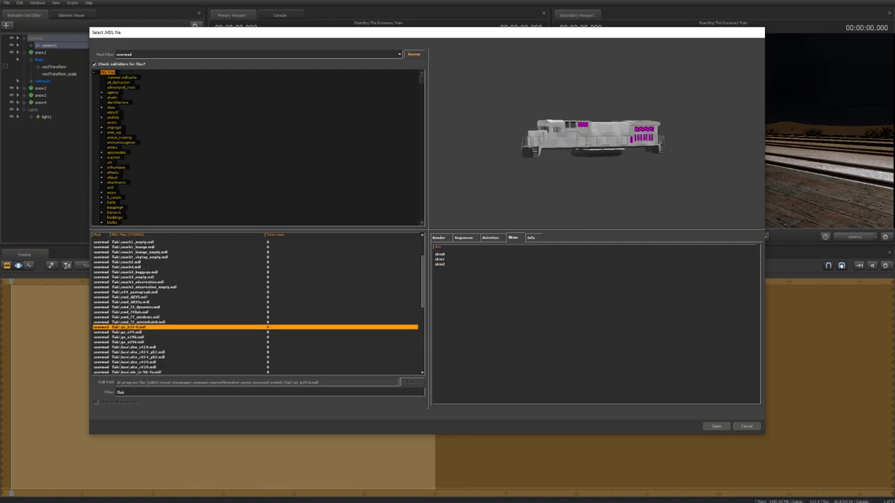
key(Up)
click(439, 259)
click(439, 254)
click(439, 259)
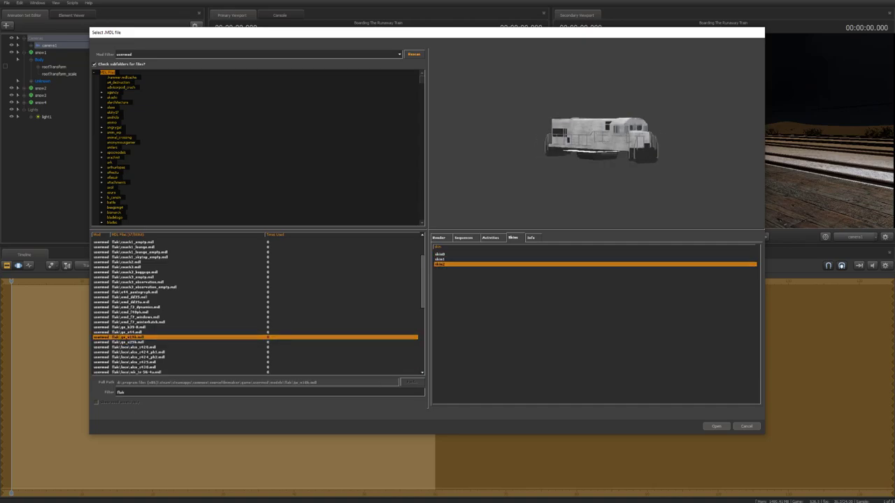
key(Return)
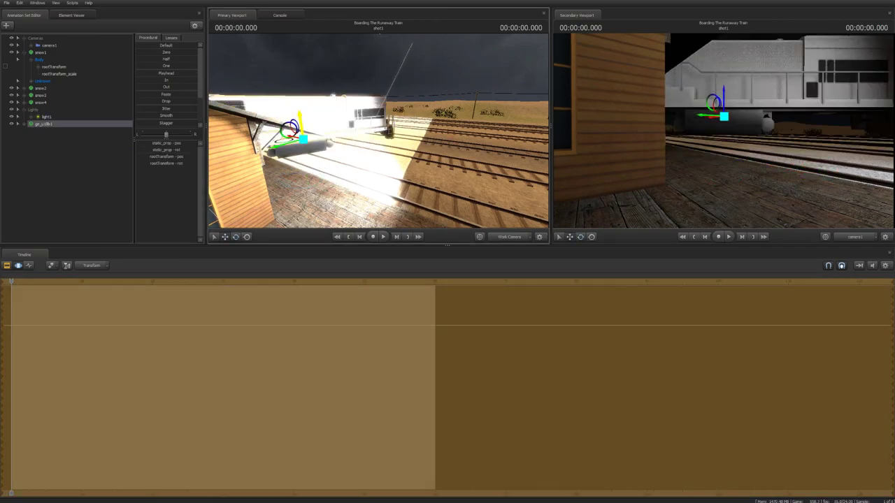
Add the alco_hiad_b truck model and override the progressive refinement depth of field sample count.
click(6, 25)
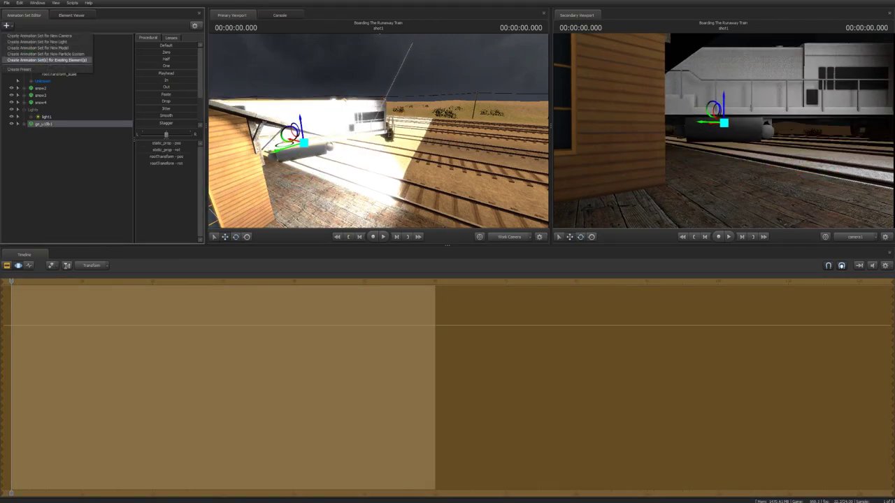
click(42, 37)
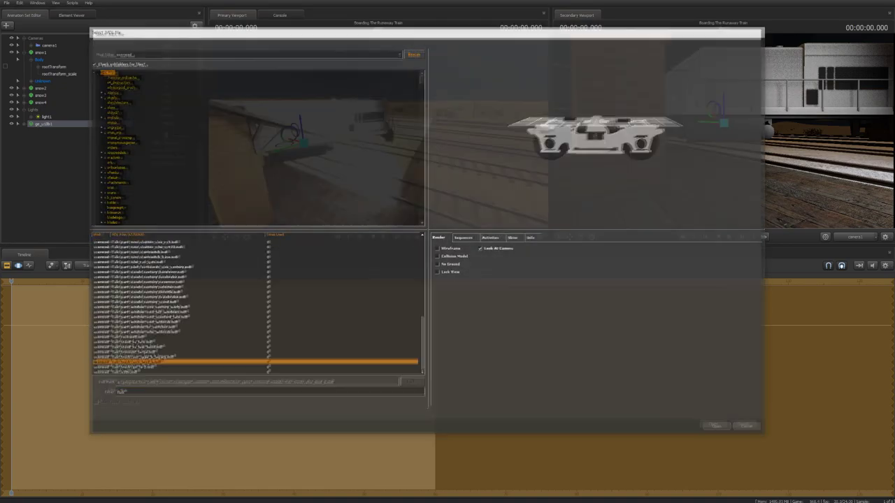
key(Return)
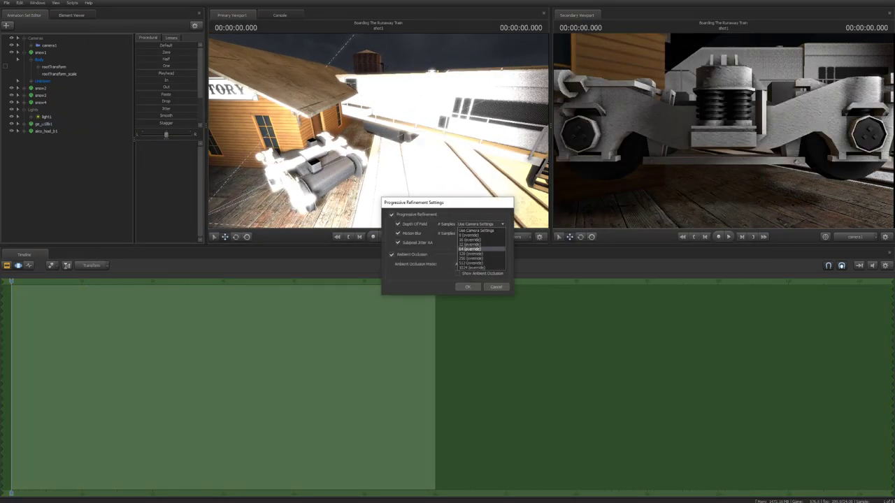
key(Return)
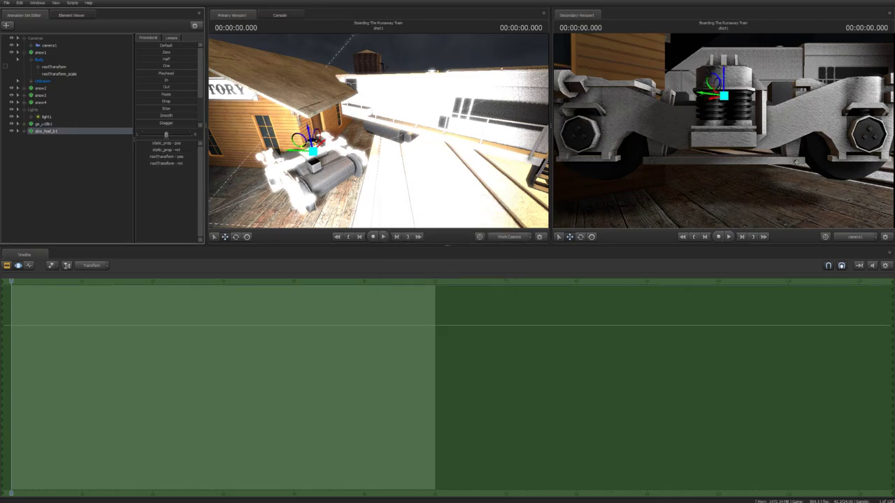
Fit the truck under the rear end of the locomotive and move both models into place along the tracks.
key(f)
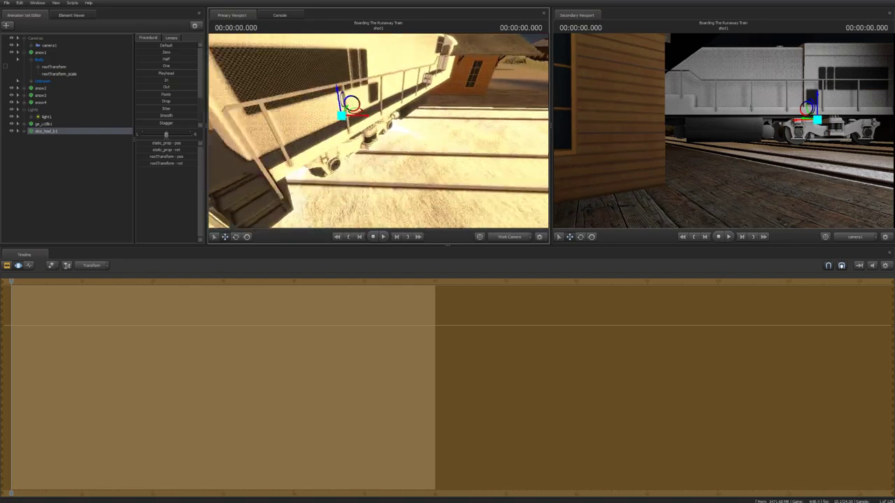
right_click(47, 124)
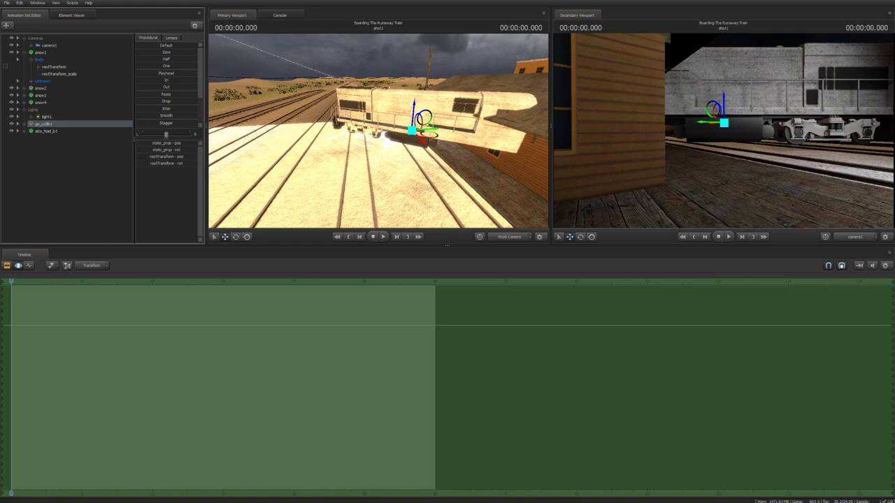
right_click(54, 131)
mouse_move(77, 225)
click(120, 237)
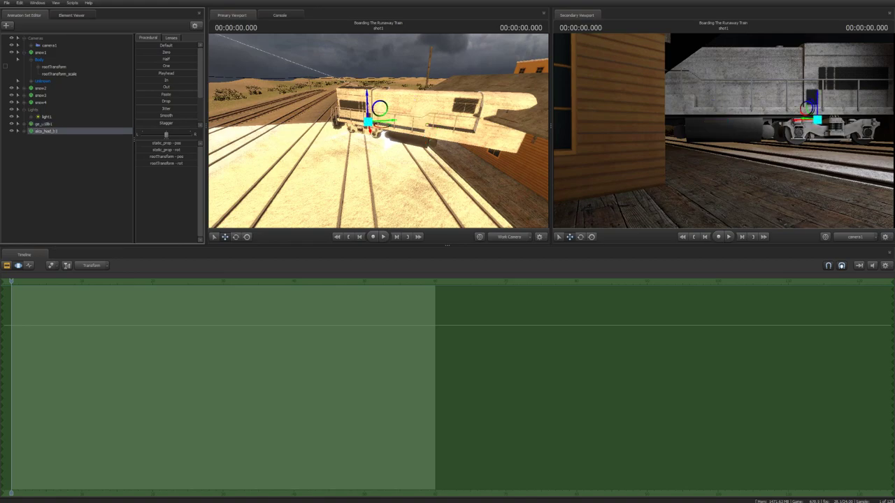
click(812, 113)
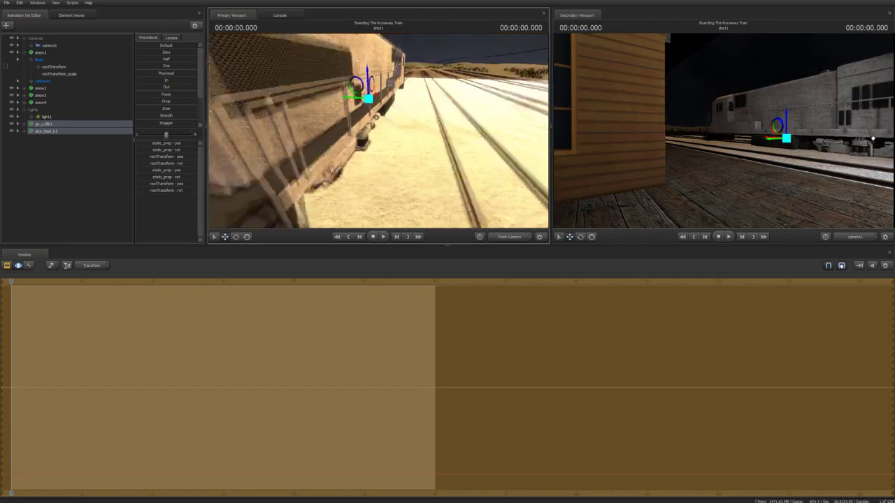
Duplicate the truck under the locomotive's front end and lock both trucks to the locomotive.
right_click(46, 132)
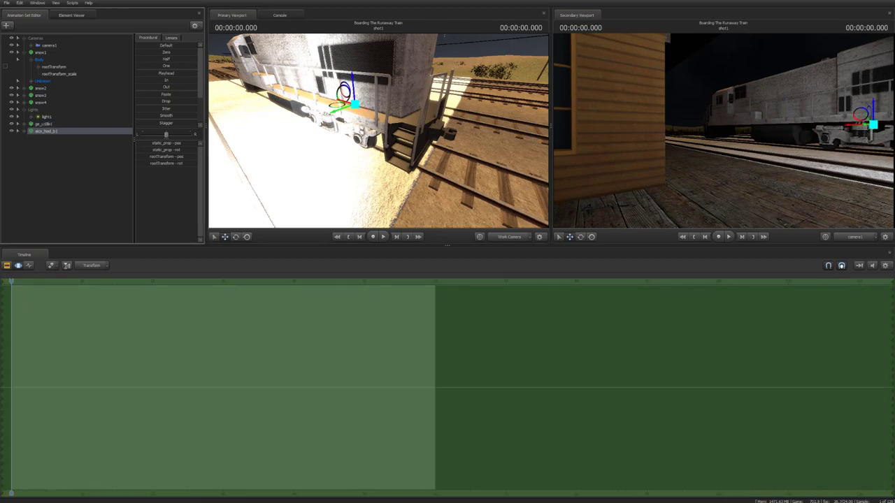
key(Escape)
right_click(49, 132)
click(70, 141)
click(133, 197)
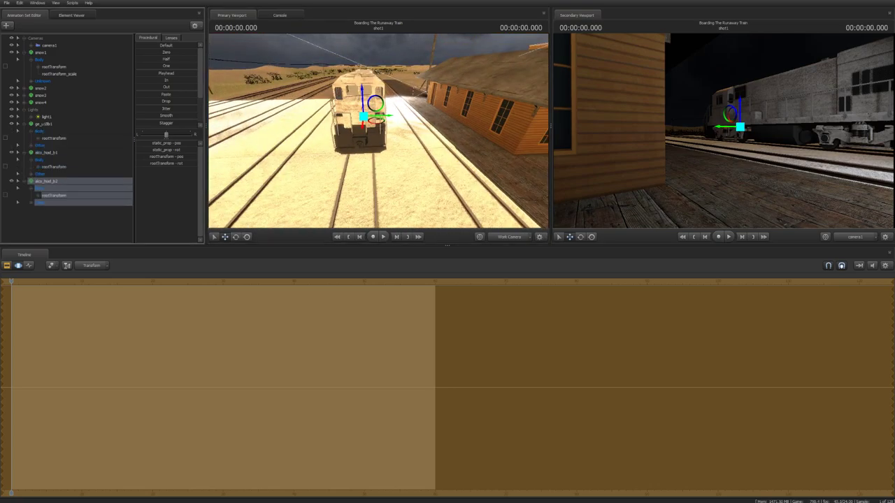
click(44, 123)
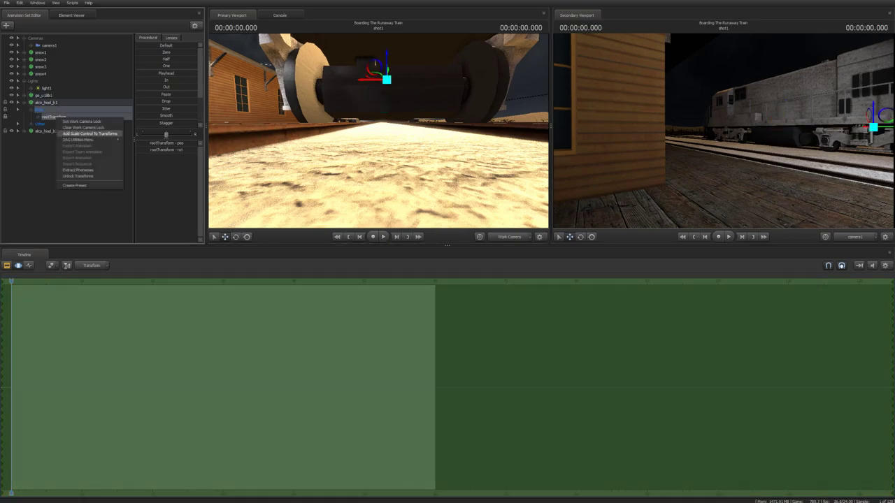
Add a scale control to the first truck's root transform, fit the truck to the rails and adjust the locomotive's height.
click(59, 124)
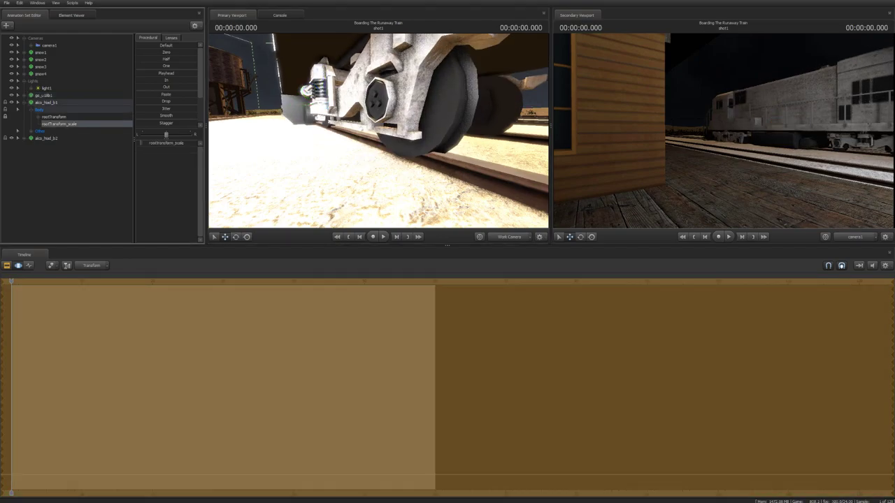
click(54, 116)
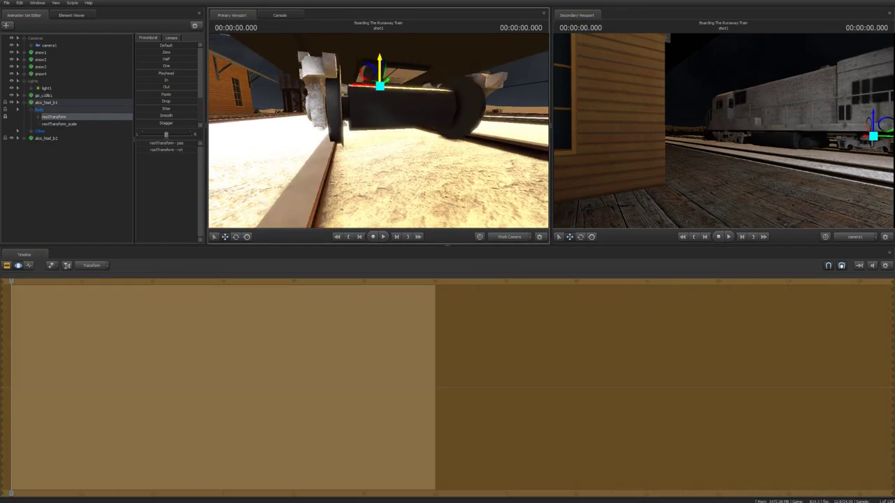
click(43, 95)
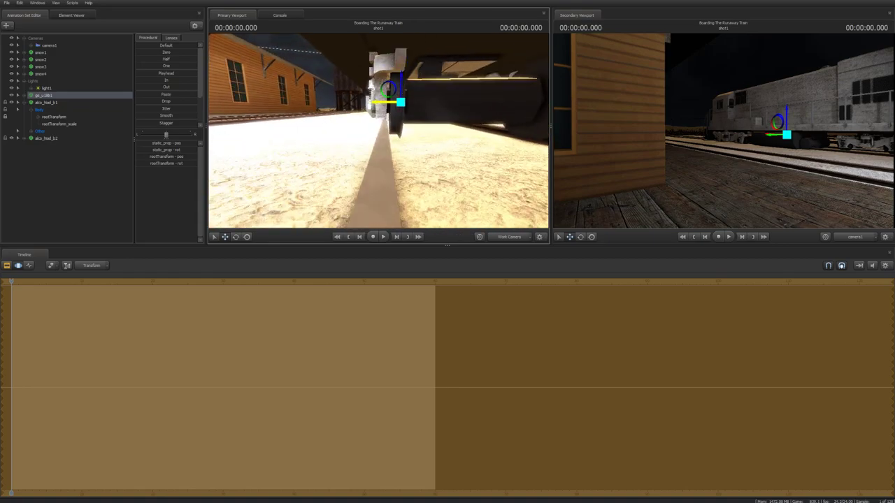
click(60, 124)
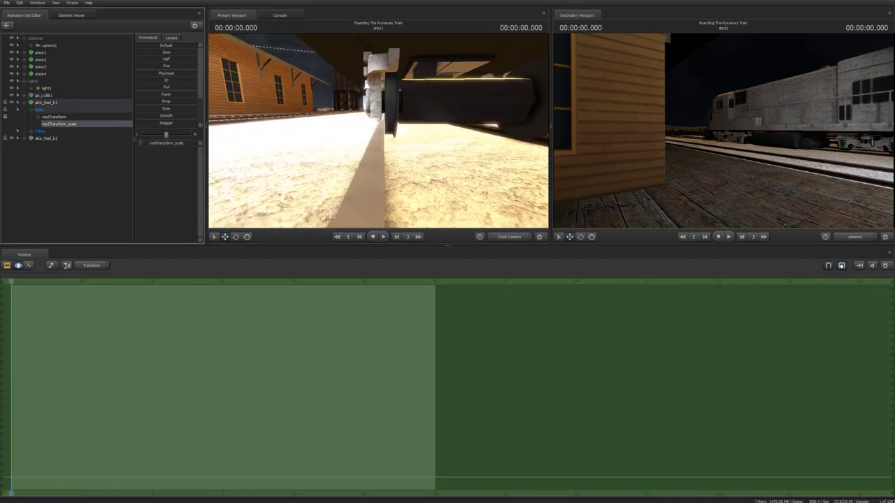
click(44, 95)
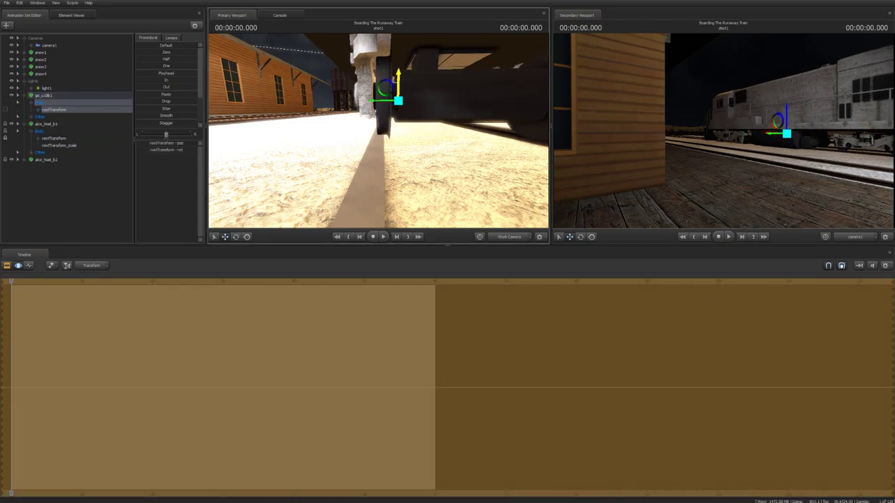
right_drag(397, 83, 361, 92)
Add scale controls to the locomotive and the second truck and match their scale to the first truck's.
click(59, 145)
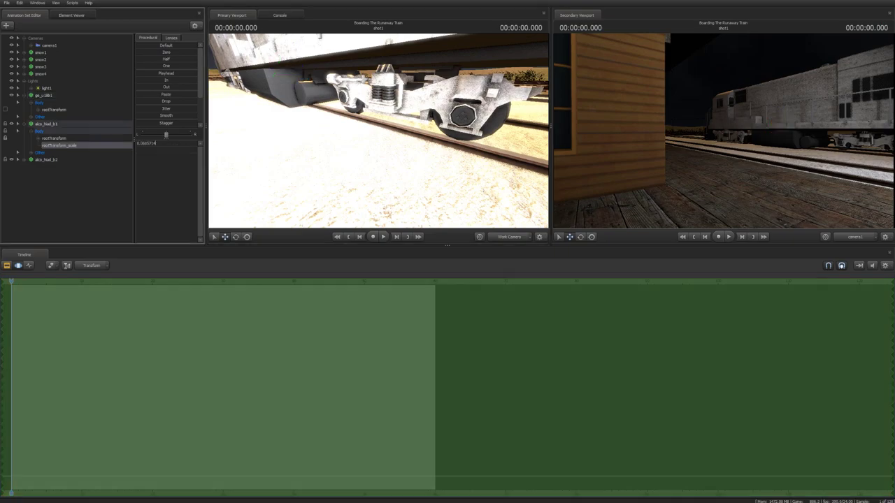
click(83, 189)
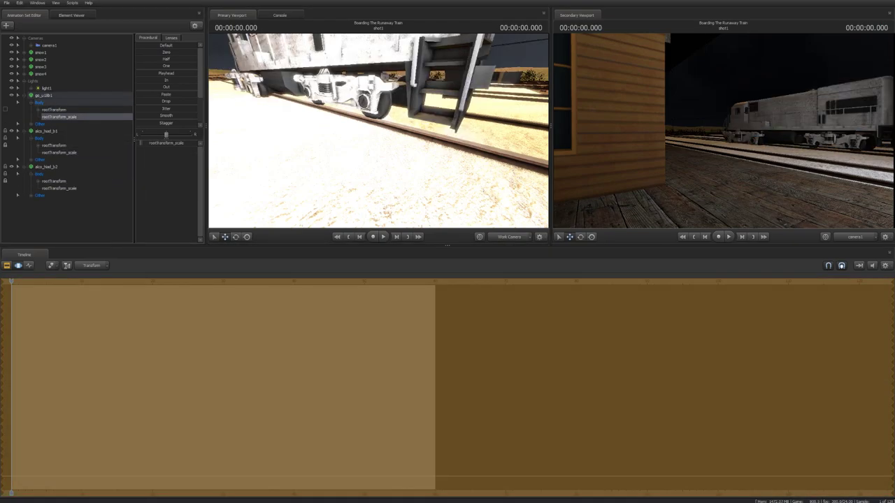
click(59, 188)
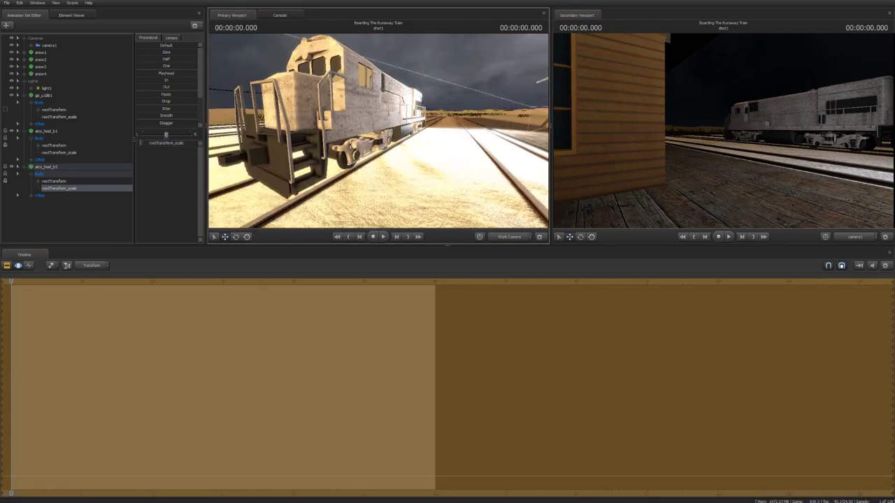
Turn the locomotive around, move it along the tracks beside the station and frame its front end with camera1.
click(54, 145)
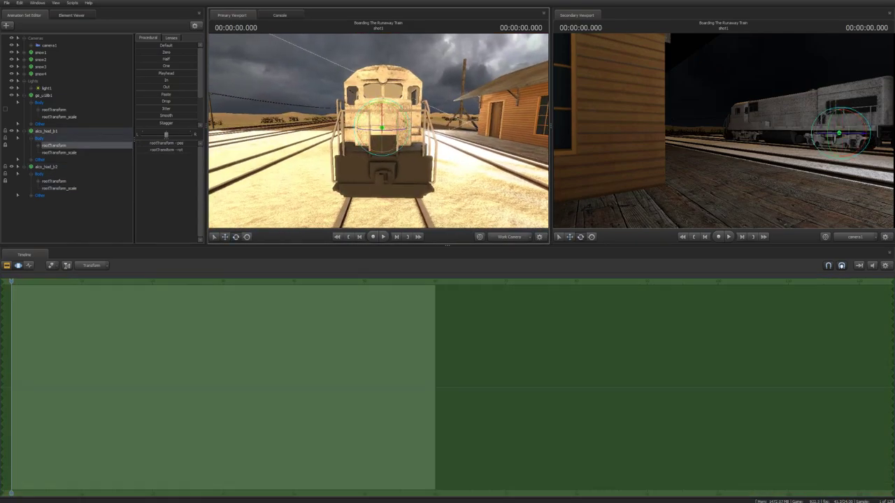
click(54, 109)
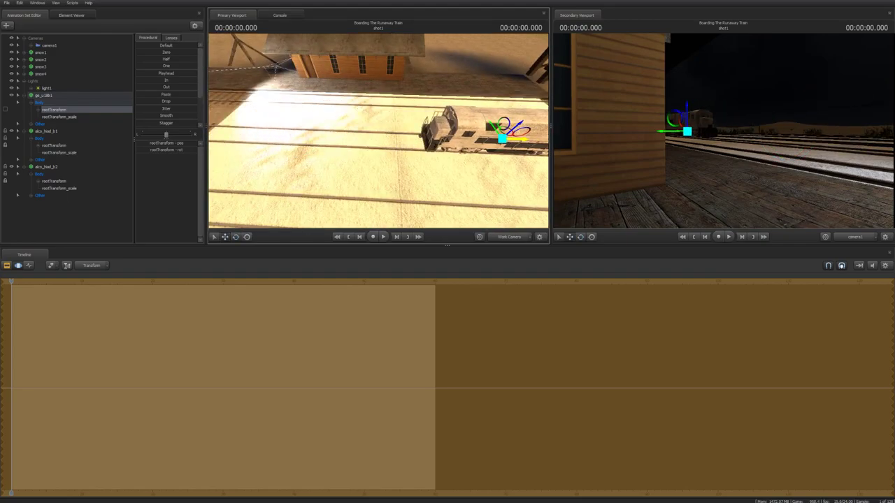
click(49, 45)
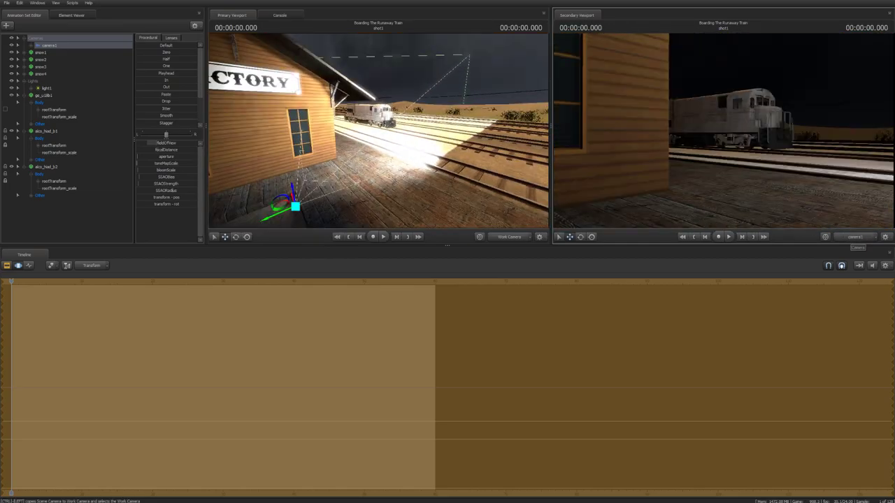
click(854, 236)
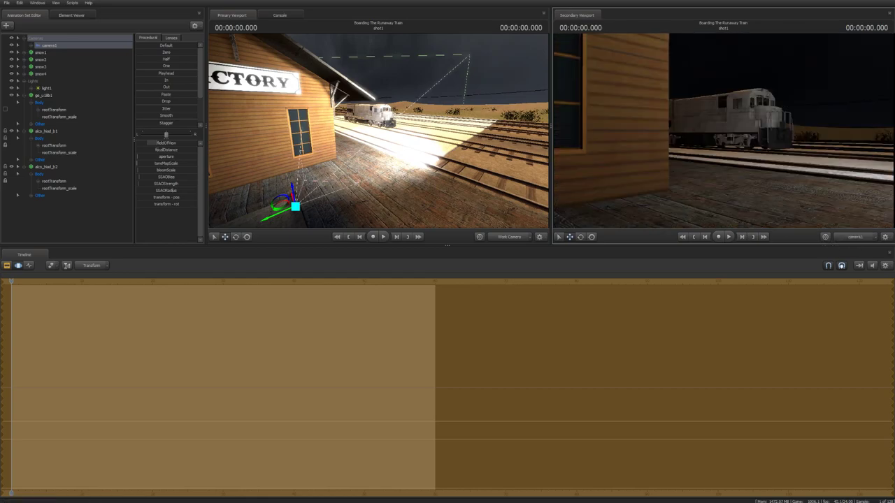
Create a second light and position it at the headlight on top of the locomotive's cab.
click(6, 25)
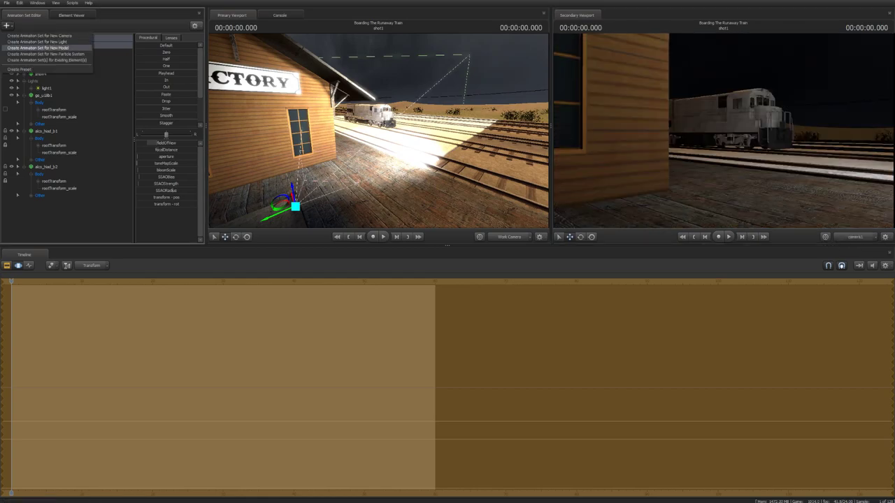
click(28, 43)
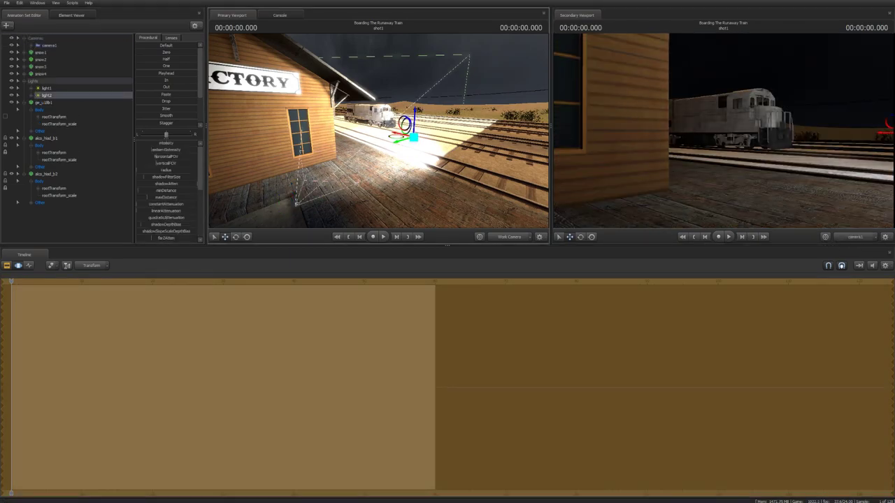
drag(378, 131, 378, 216)
key(e)
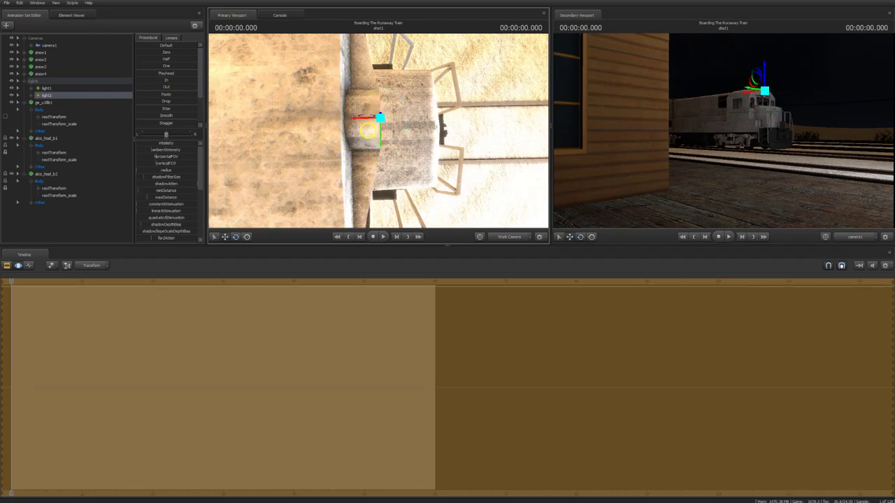
drag(378, 216, 379, 232)
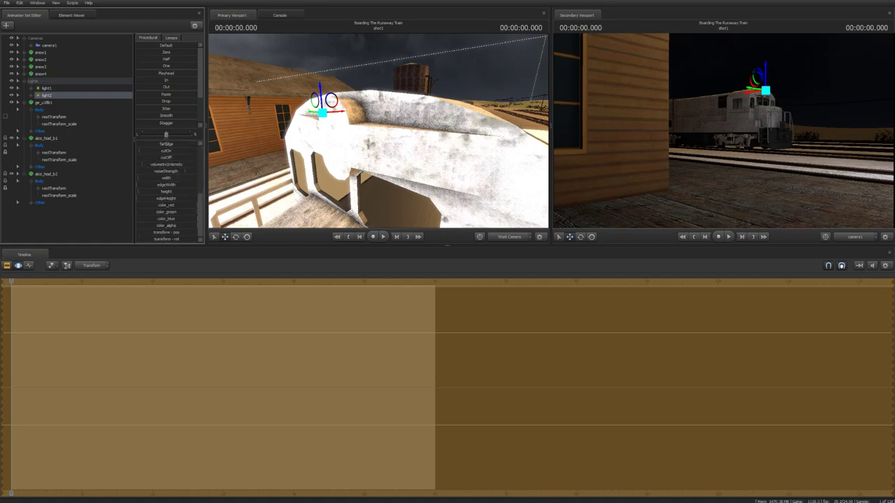
drag(378, 232, 379, 232)
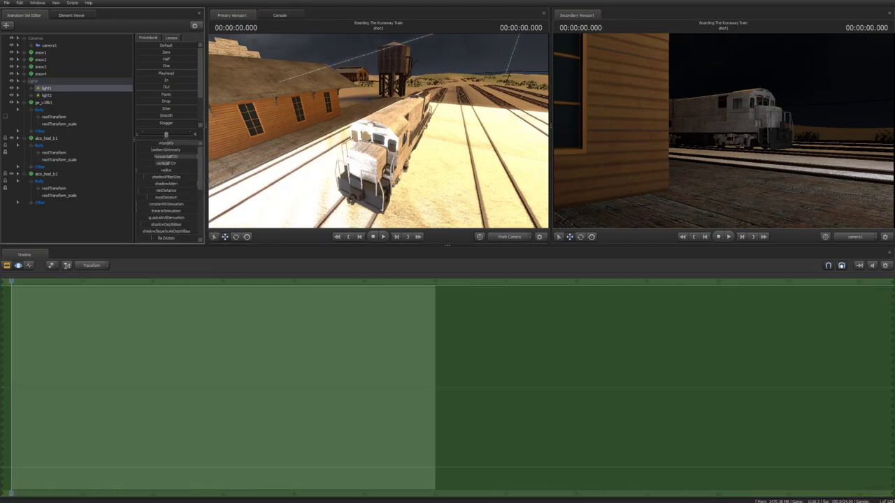
Move the second light in front of the cab and rotate it so it shines back onto the headlight.
click(46, 88)
click(46, 95)
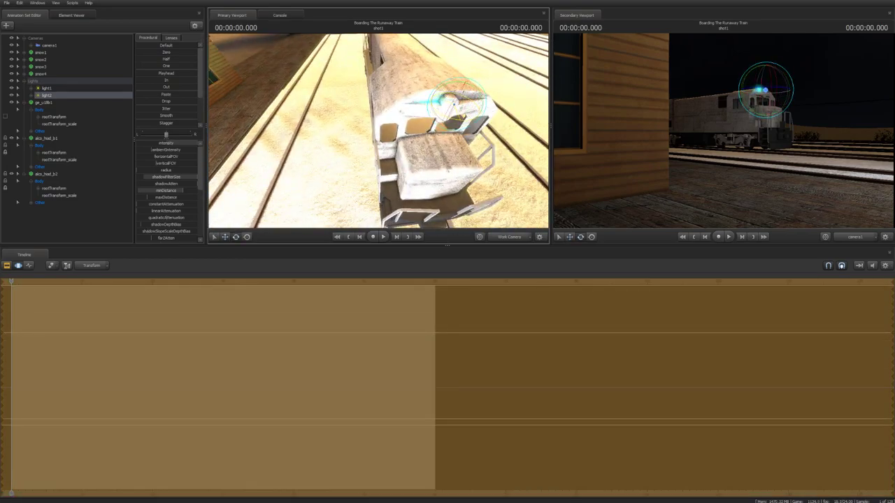
scroll(166, 190, down, 5)
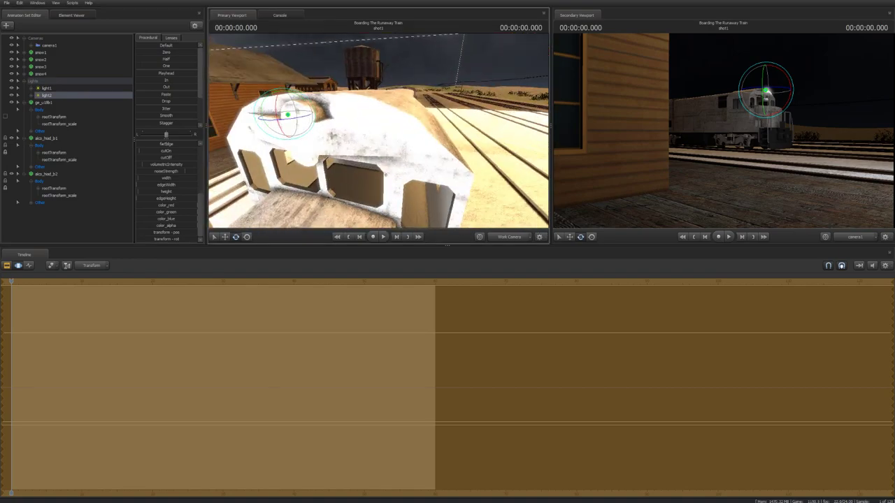
key(w)
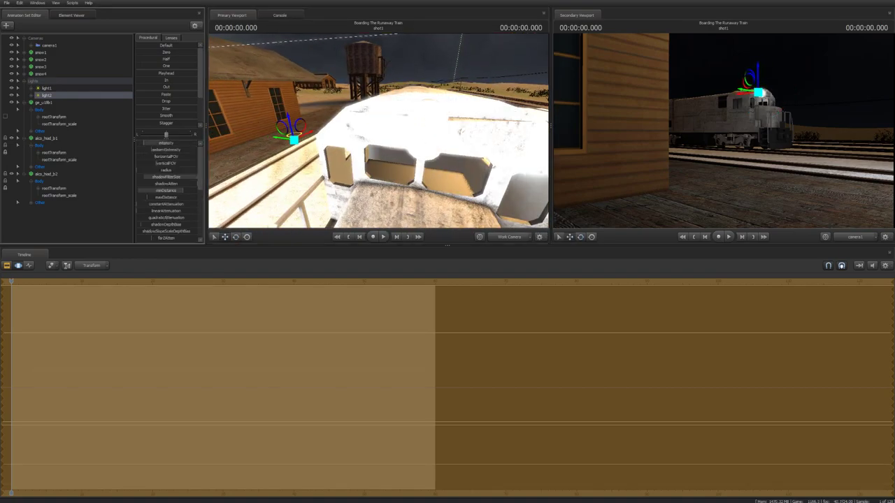
key(e)
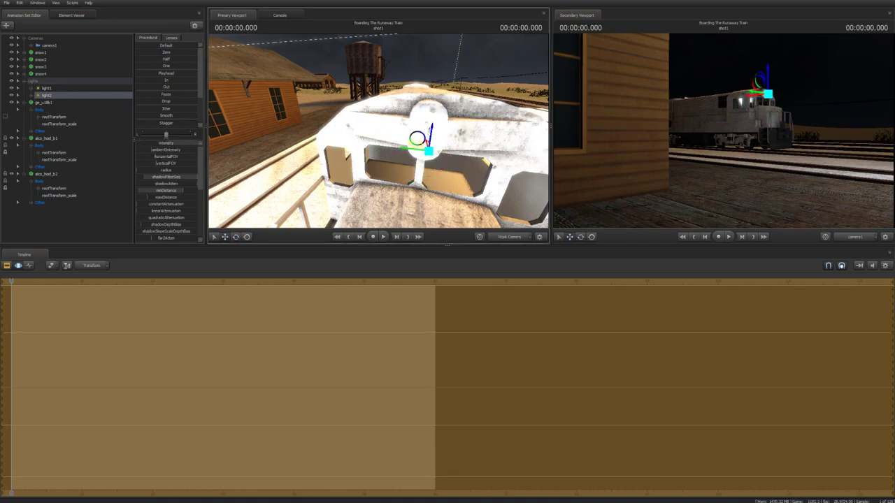
key(w)
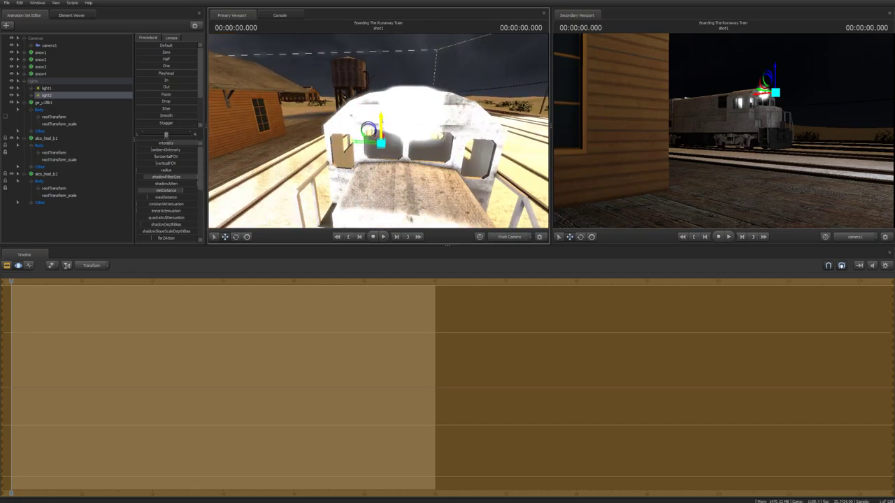
key(Escape)
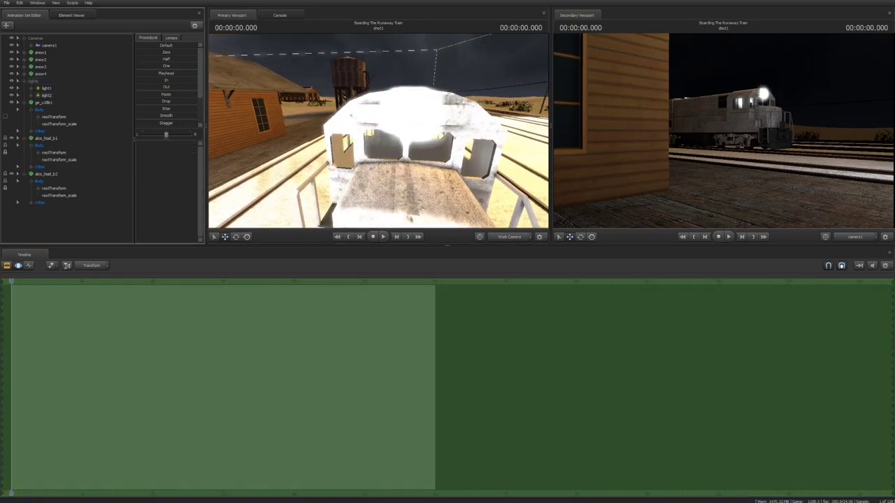
Lower the second light in front of the cab and adjust its intensity for a tighter headlight glow.
drag(378, 131, 437, 133)
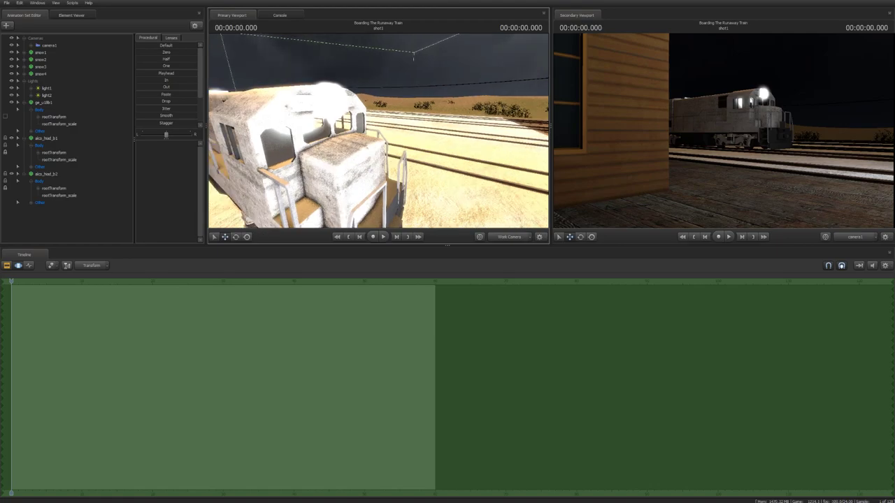
click(46, 95)
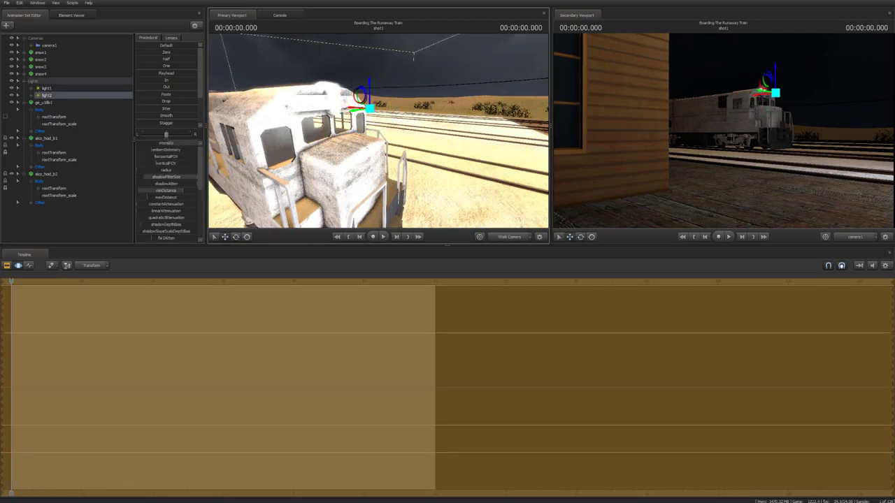
drag(369, 134, 369, 113)
key(Escape)
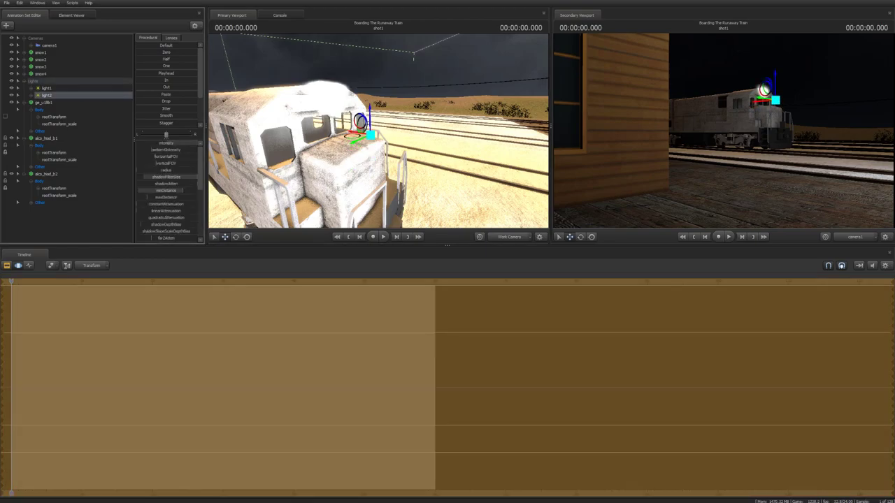
click(46, 95)
key(Escape)
click(47, 95)
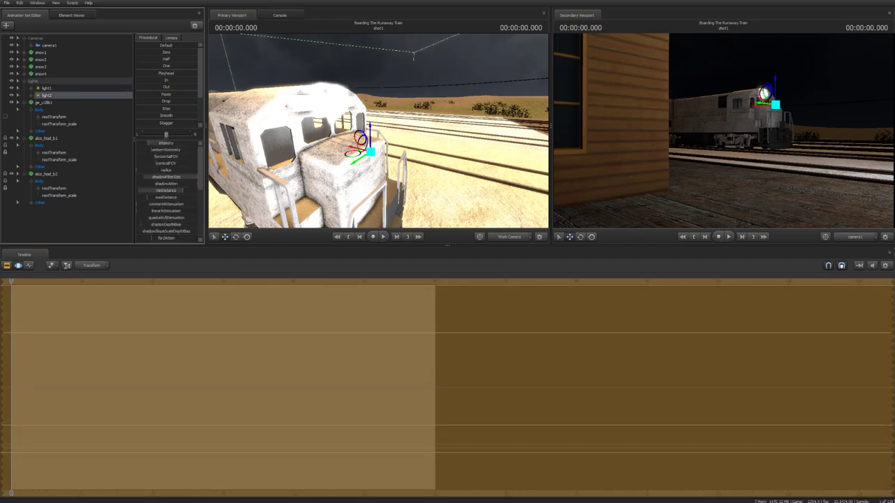
key(Escape)
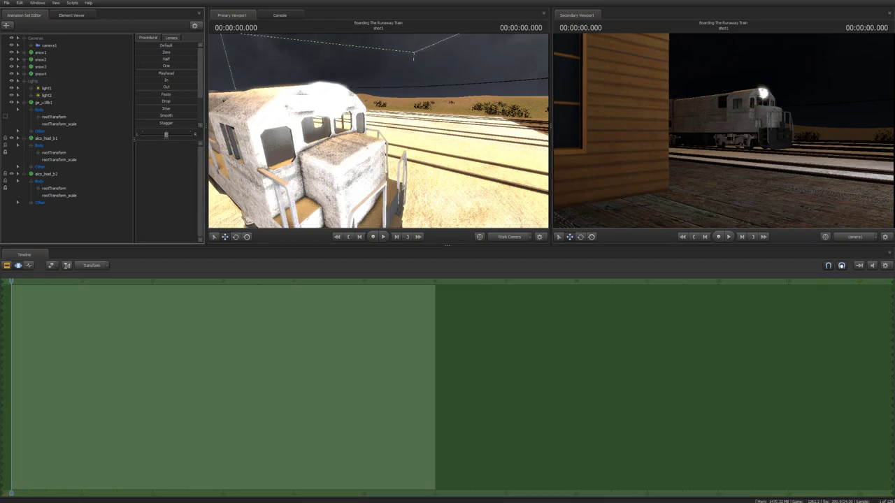
Adjust the second light's shadowFilterSize and radius and check the headlight glow with the light deselected.
click(46, 95)
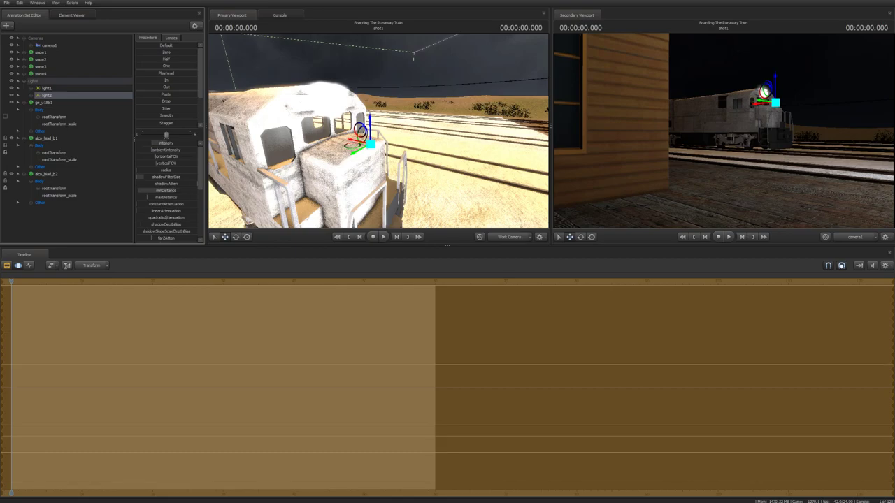
scroll(166, 189, down, 2)
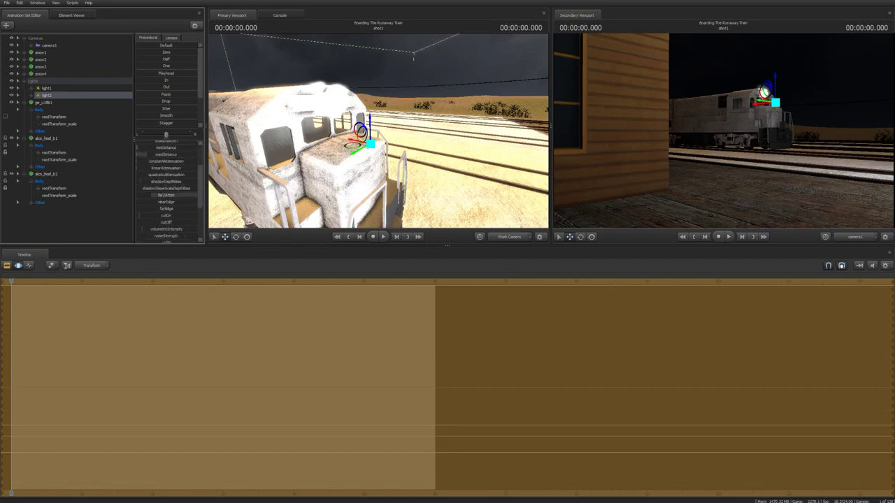
scroll(166, 189, down, 2)
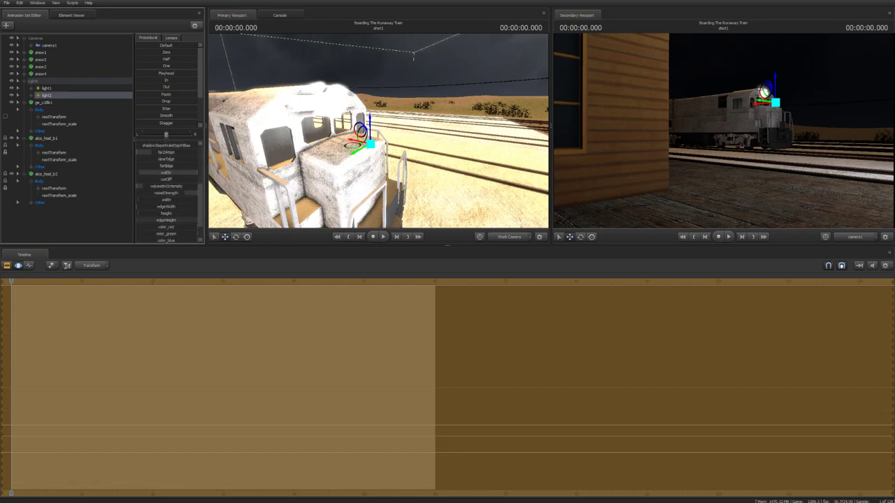
scroll(166, 188, up, 4)
mouse_move(166, 170)
mouse_down()
mouse_move(174, 170)
mouse_move(166, 169)
mouse_up()
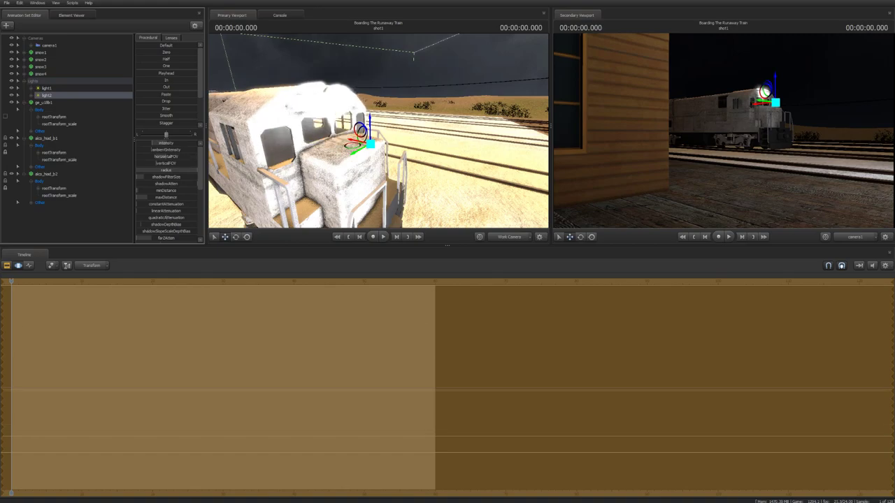
key(Escape)
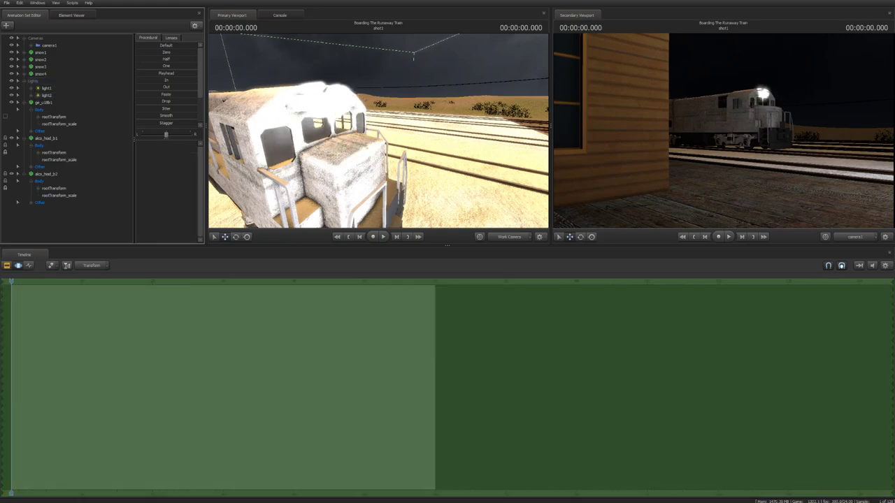
Move the second light closer to the front of the locomotive's cab.
click(47, 95)
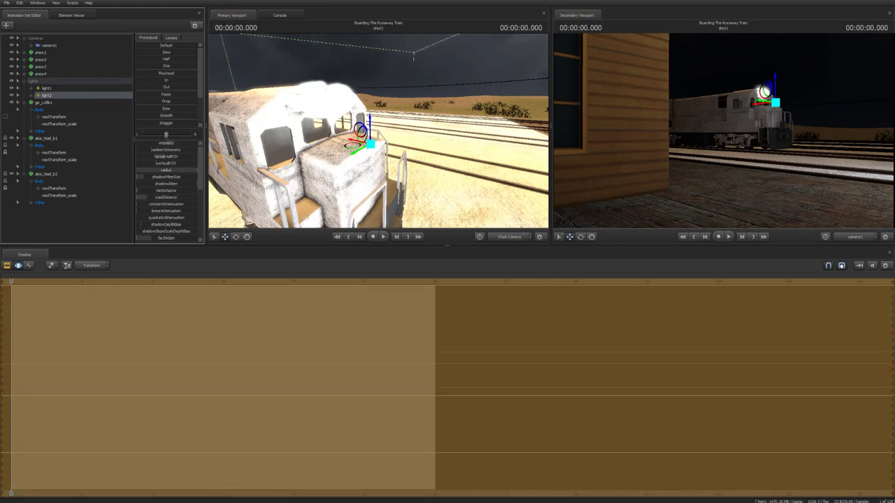
drag(369, 145, 349, 139)
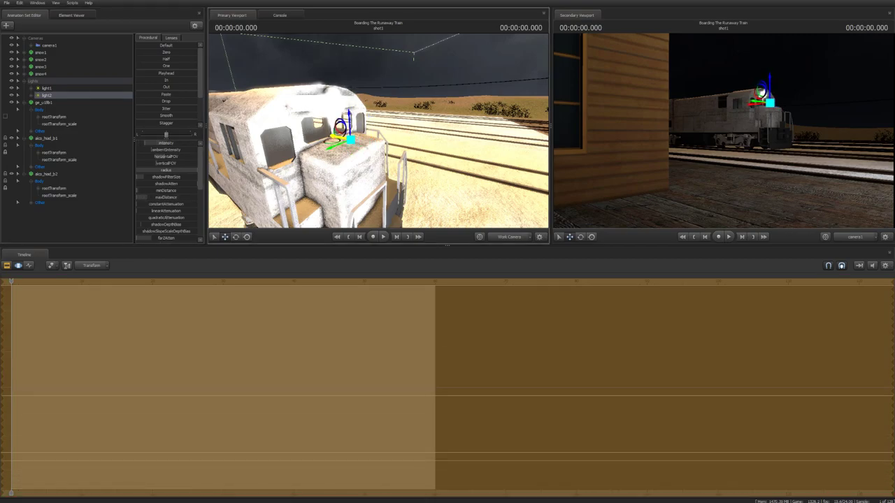
Nudge the second light at the front of the cab and compare the headlight glow through camera1 with the light deselected.
key(Escape)
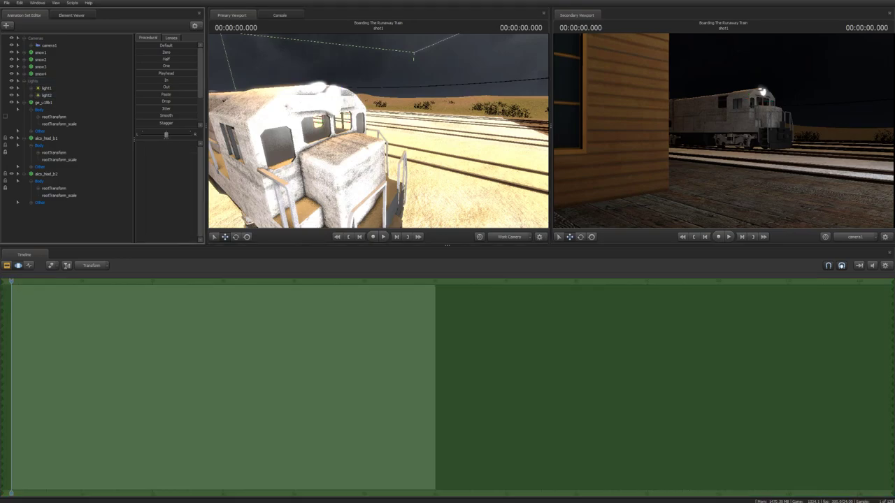
key(ctrl+z)
key(Escape)
key(ctrl+Right)
key(ctrl+z)
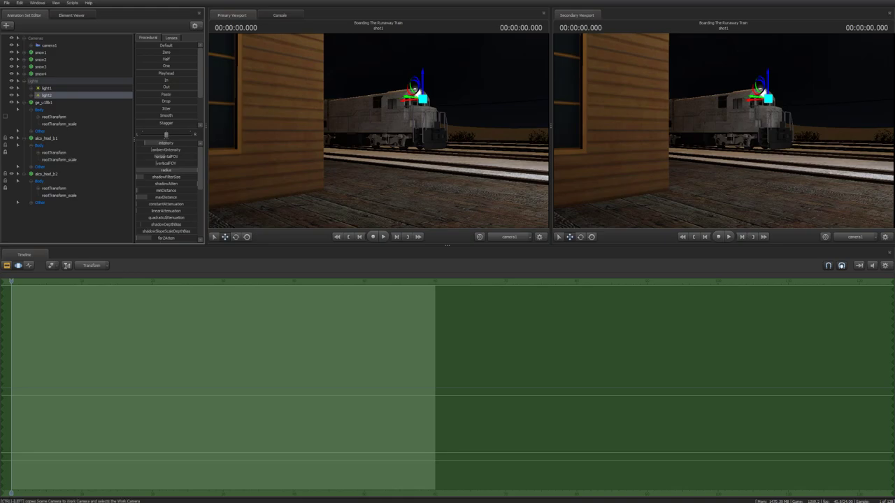
key(ctrl+Left)
key(ctrl+z)
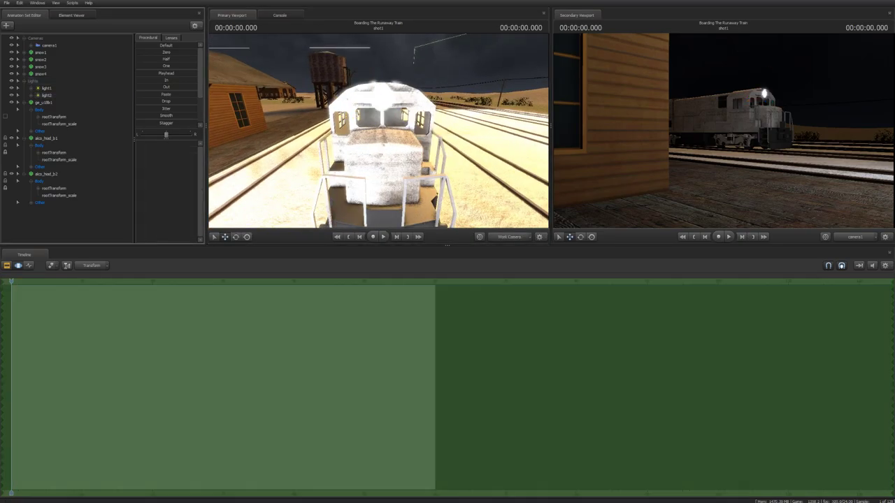
key(ctrl+Right)
key(ctrl+Left)
Add the train_engine_liner model to the scene and switch its skin from red to grey.
click(6, 25)
click(38, 47)
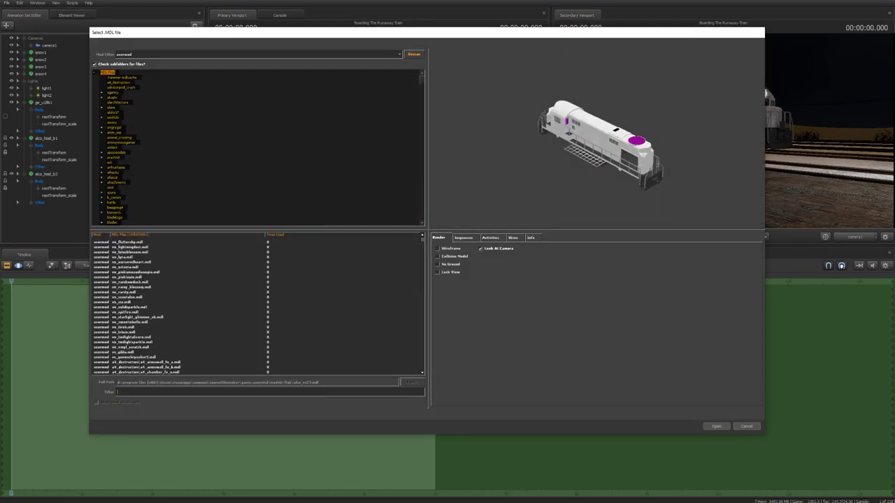
double_click(133, 306)
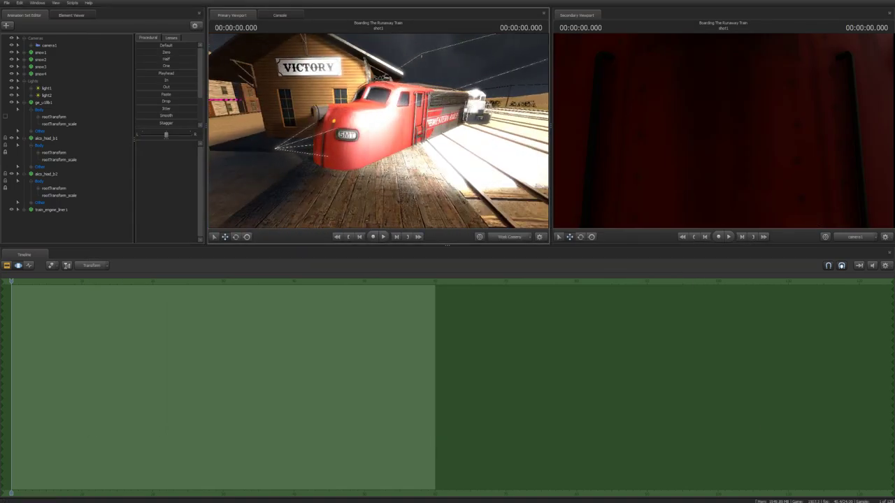
right_click(61, 209)
mouse_move(87, 303)
click(129, 310)
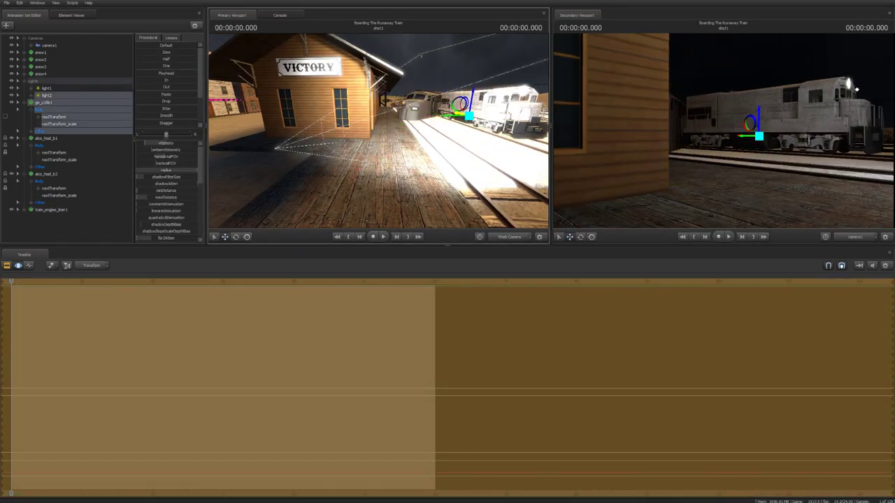
Reframe camera1 and slide the locomotive together with the second light back along the track into the shot.
click(49, 45)
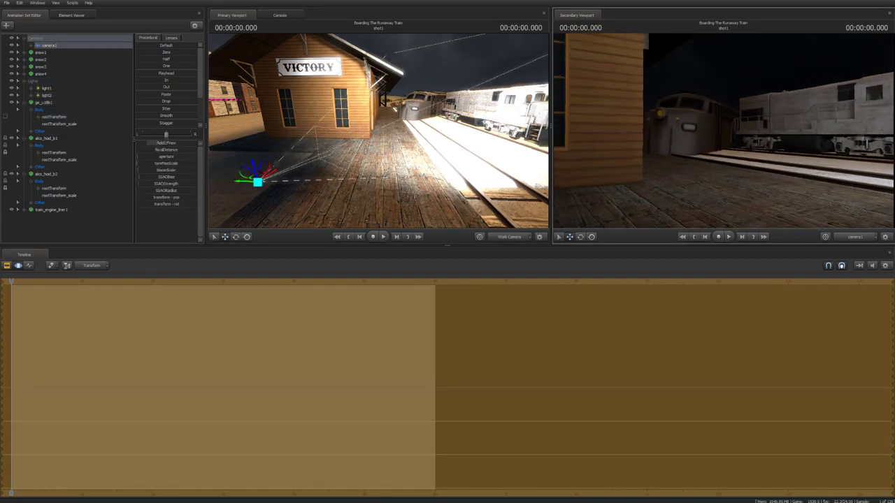
click(763, 143)
key(f)
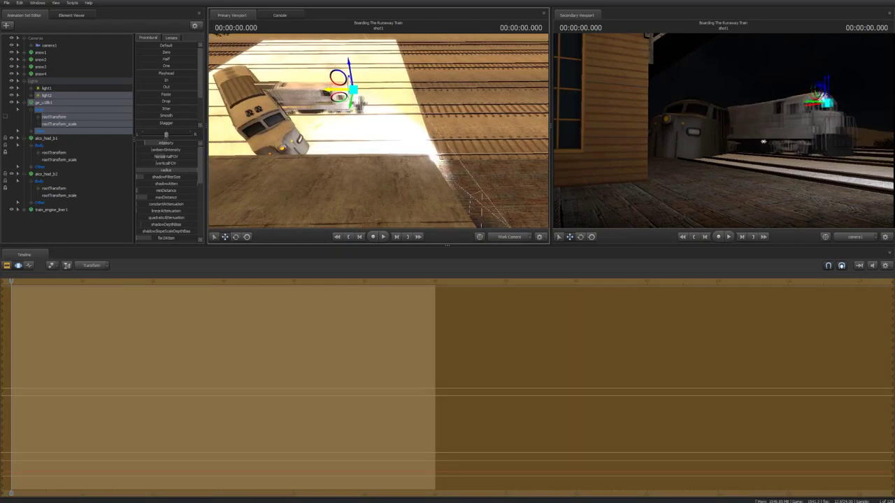
drag(763, 142, 759, 143)
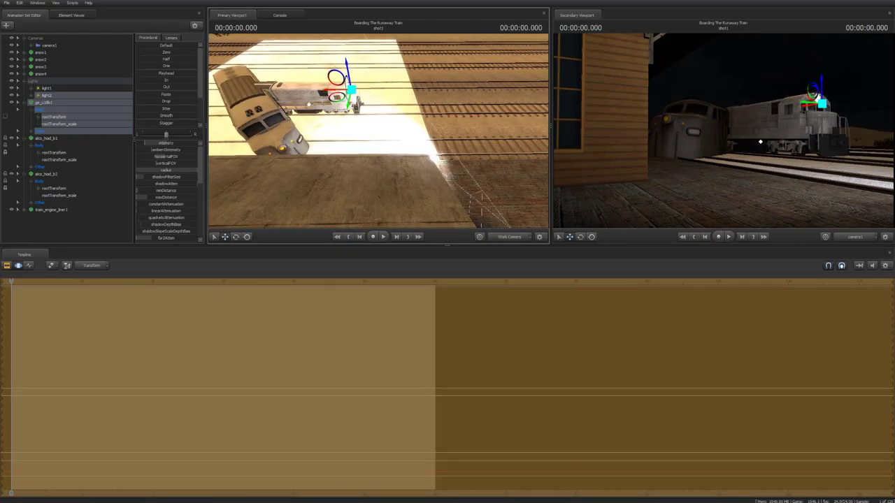
Scale down train_engine_liner1 and bring it to the locomotive's position by copying ge_u18b1's rootTransform values.
click(59, 124)
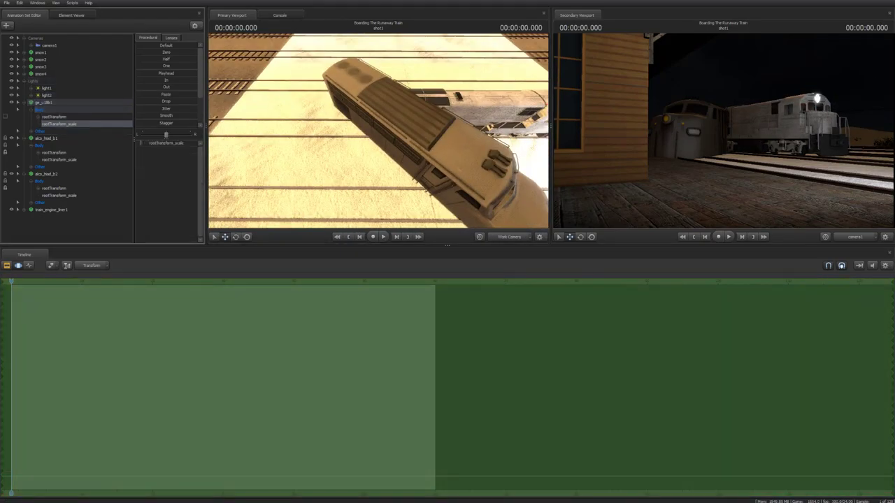
click(51, 209)
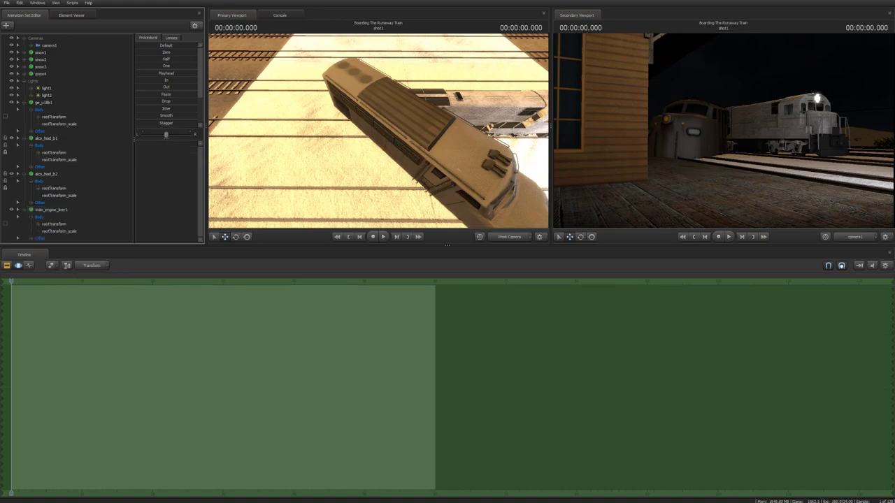
click(59, 231)
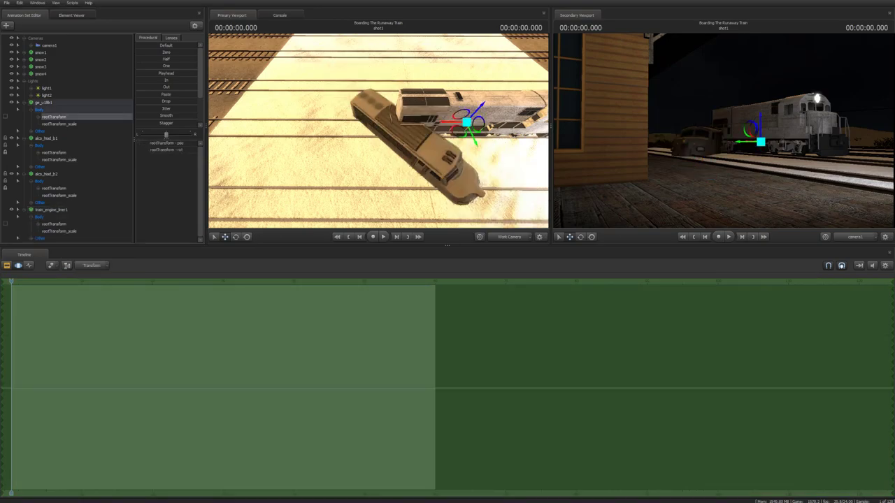
right_click(272, 344)
click(314, 365)
click(54, 223)
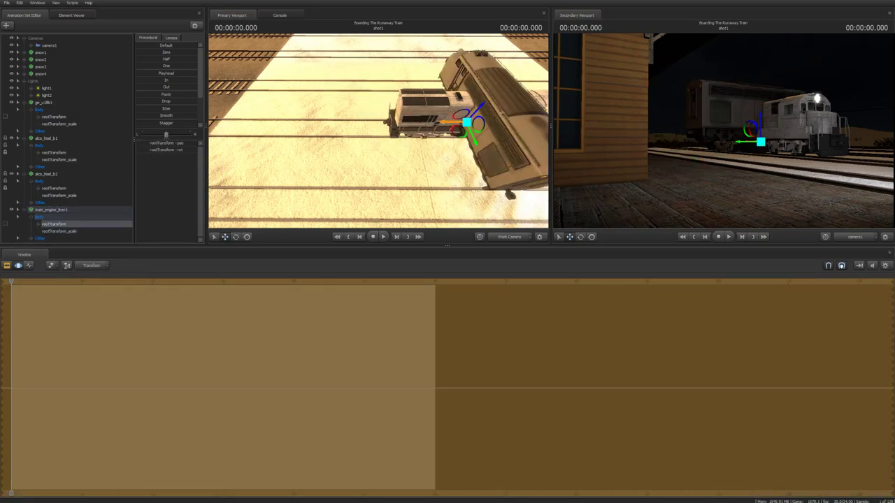
Move train_engine_liner1 behind the locomotive and rotate it into line with the same track.
drag(467, 123, 360, 123)
key(ctrl+z)
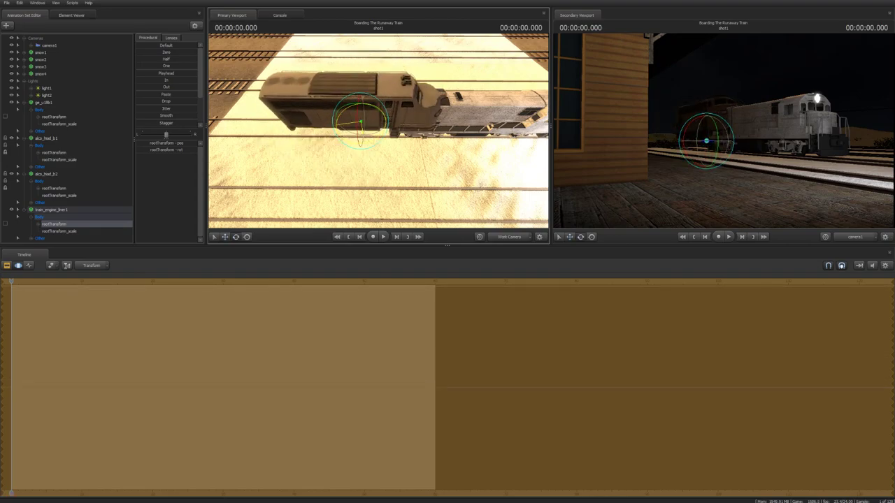
drag(378, 133, 378, 168)
key(w)
key(e)
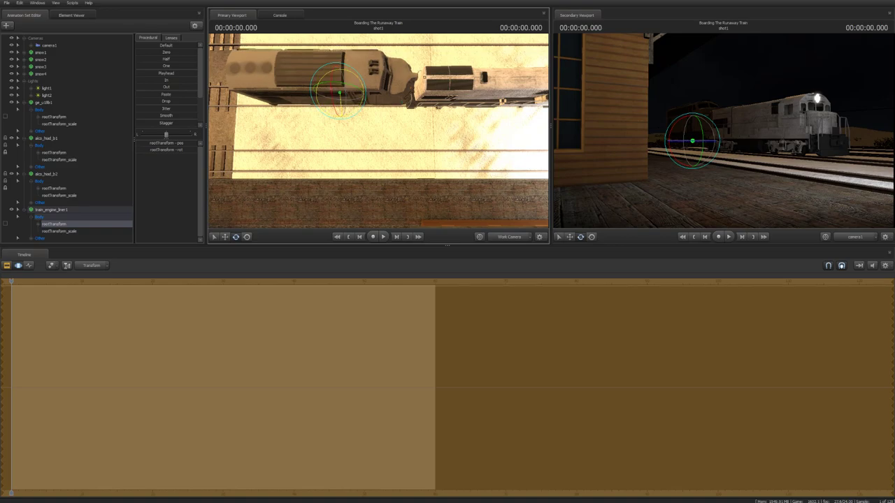
key(w)
drag(377, 133, 439, 154)
Fine-tune train_engine_liner1's rootTransform_scale and adjust camera1's framing of the two engines.
click(60, 231)
drag(391, 140, 413, 146)
key(F4)
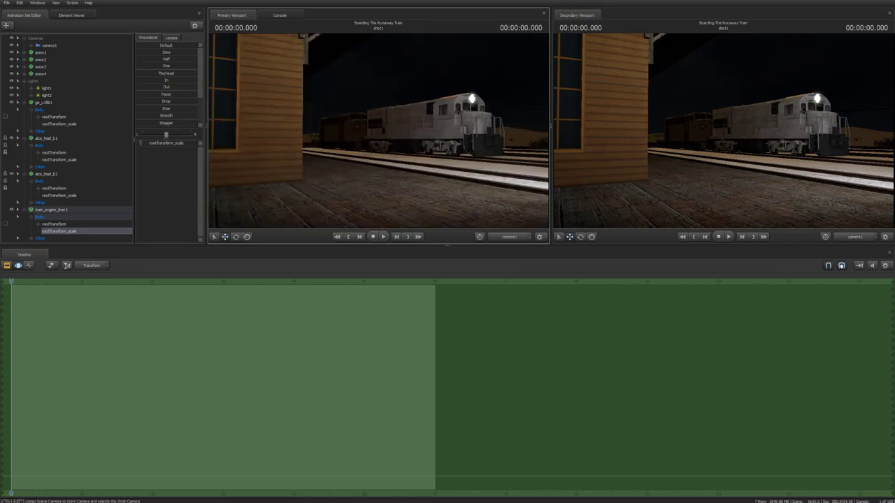
click(49, 45)
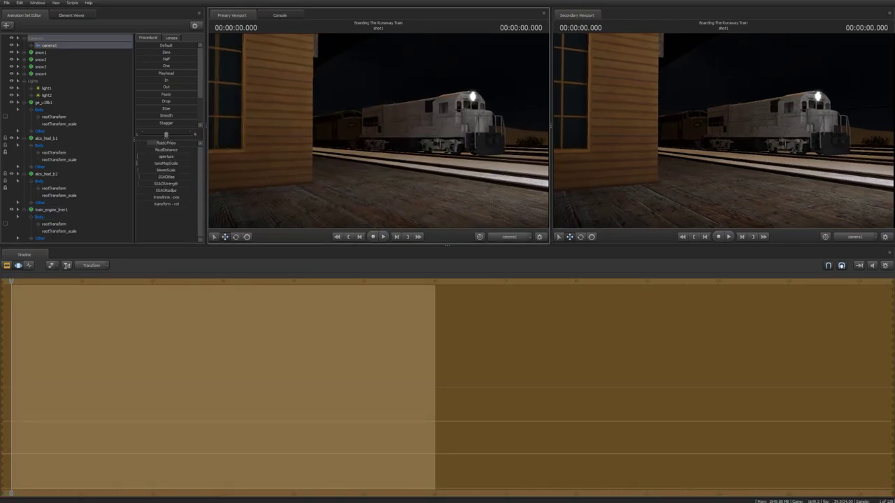
key(F4)
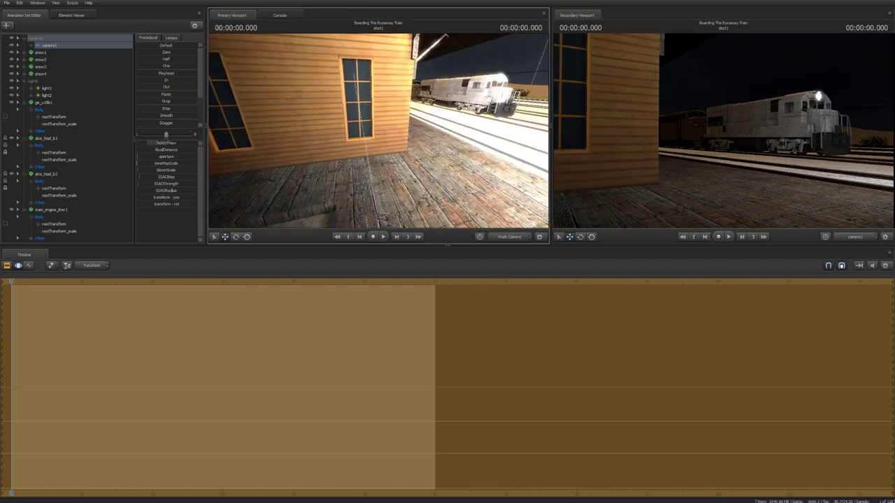
Browse the workshop models filtered by "engi" and add the enhanced_engineer model to the scene.
click(6, 25)
click(42, 39)
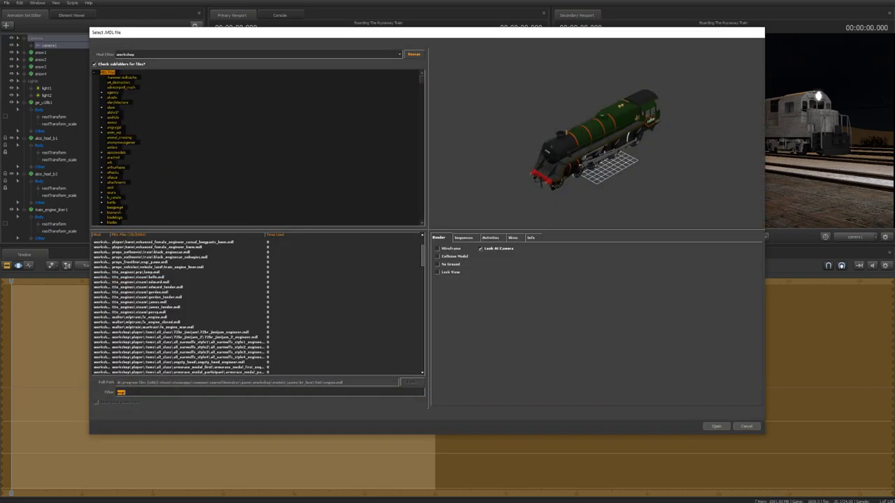
scroll(256, 303, up, 3)
click(175, 287)
key(Up)
key(Up)
key(Up)
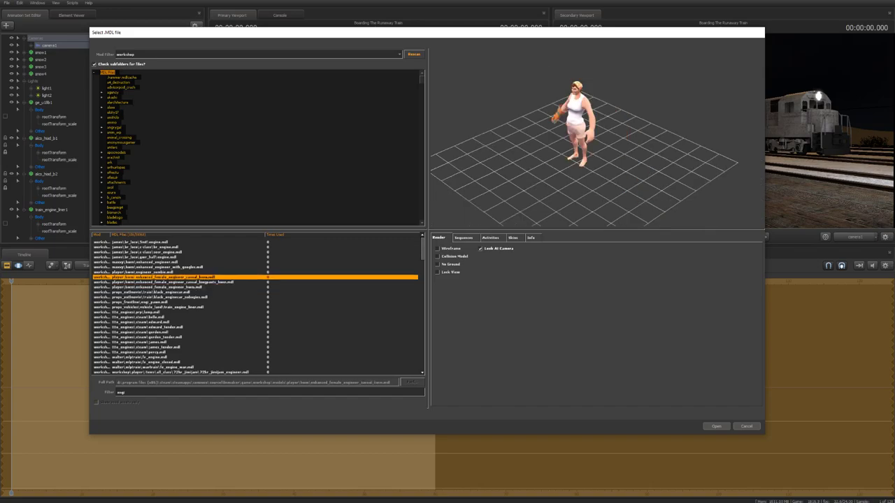
key(Up)
key(Up)
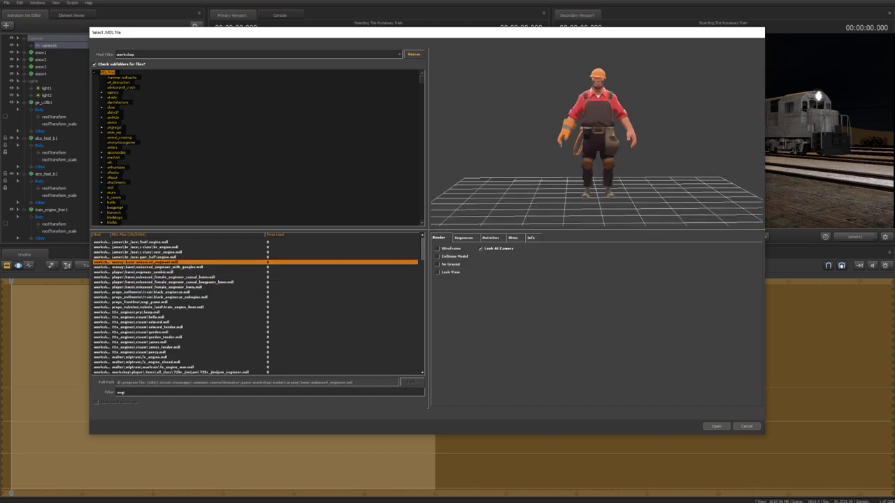
key(Return)
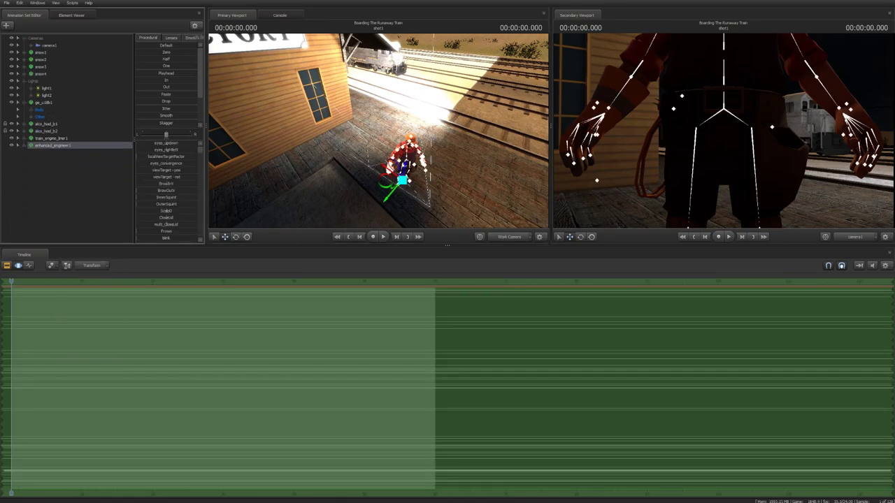
Give the enhanced engineer the blue skin, place it on the platform beside the station, and open its body group options.
right_click(45, 116)
click(70, 208)
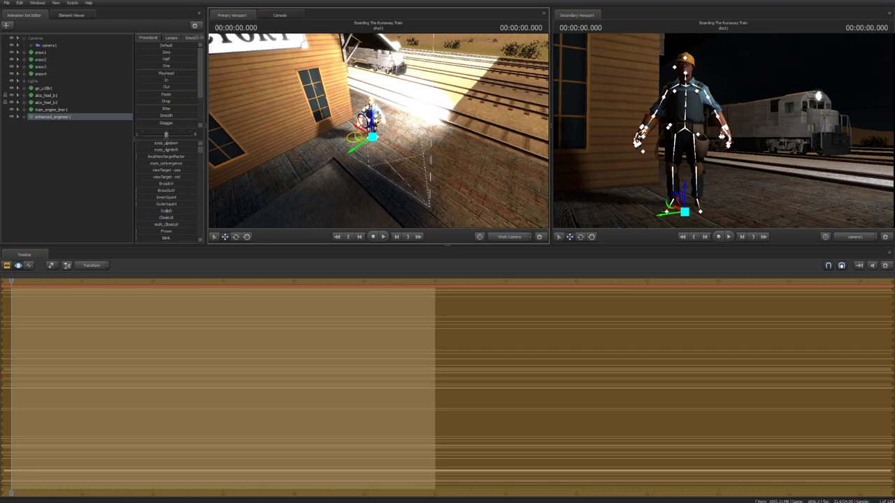
right_click(53, 116)
mouse_move(90, 215)
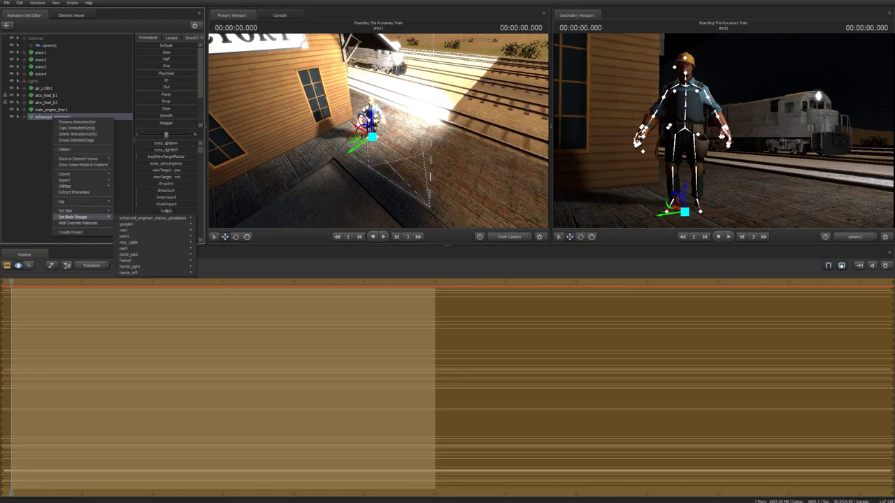
click(154, 238)
Replace the enhanced engineer with the engineer model and add the xms2013_dogfighter_jacket model to it on the platform.
click(7, 25)
click(39, 48)
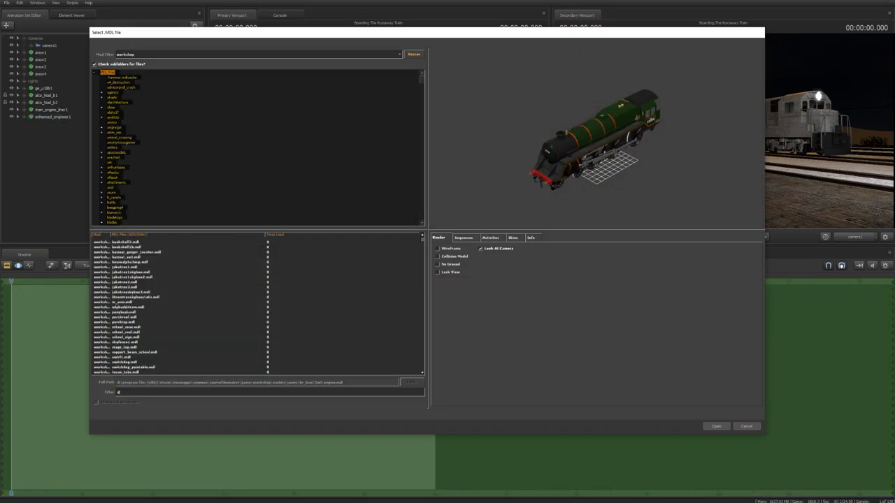
click(258, 54)
click(259, 63)
click(140, 243)
click(716, 427)
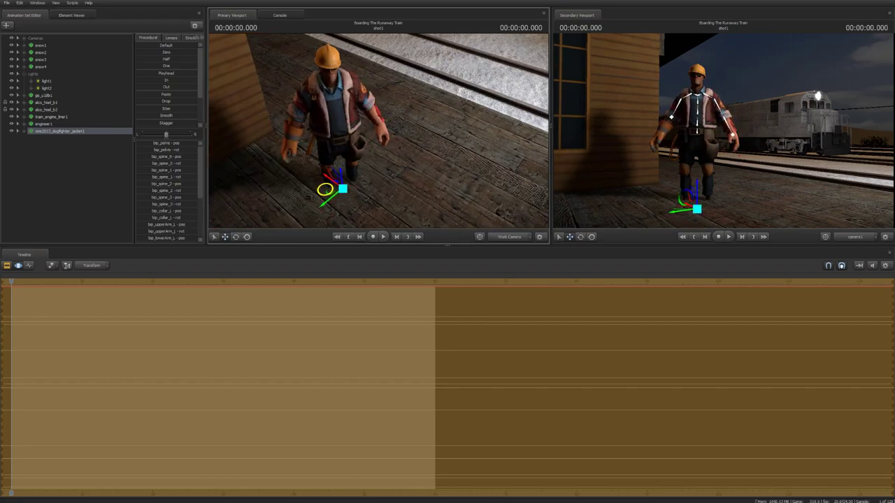
drag(377, 132, 433, 122)
Adjust engineer1's body groups and rotate the engineer with the jacket to face away from the camera toward the train.
right_click(61, 124)
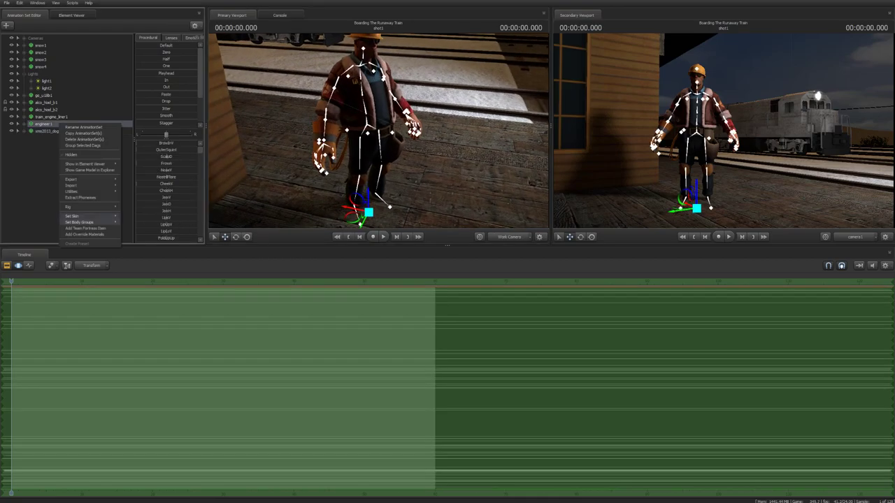
drag(377, 140, 405, 140)
right_click(54, 125)
mouse_move(70, 223)
click(175, 233)
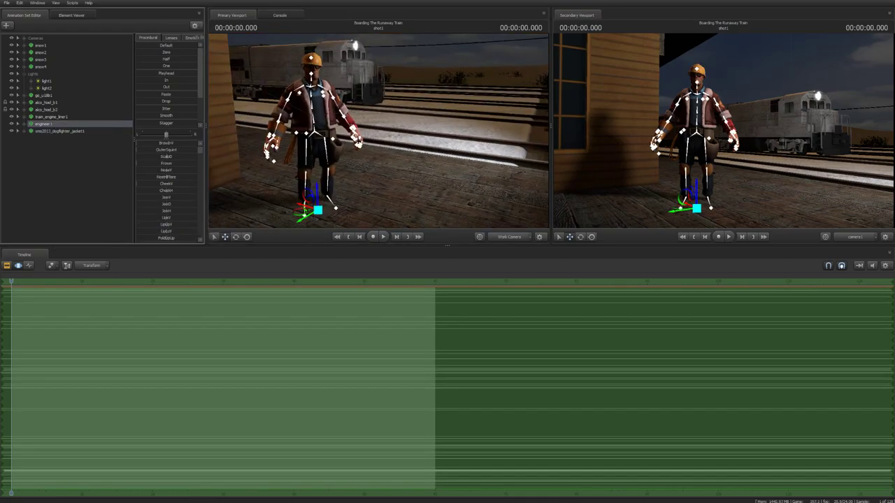
click(59, 131)
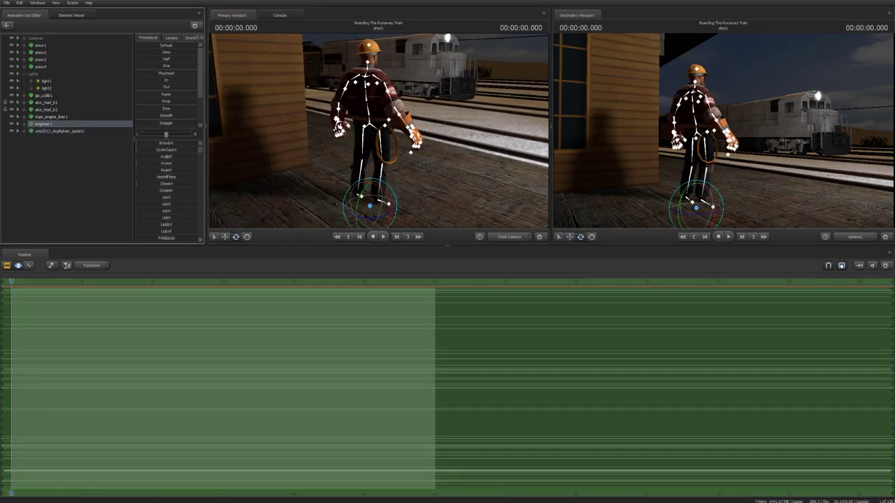
Apply the rig_biped_simple rig script to engineer1.
right_click(59, 130)
mouse_move(84, 216)
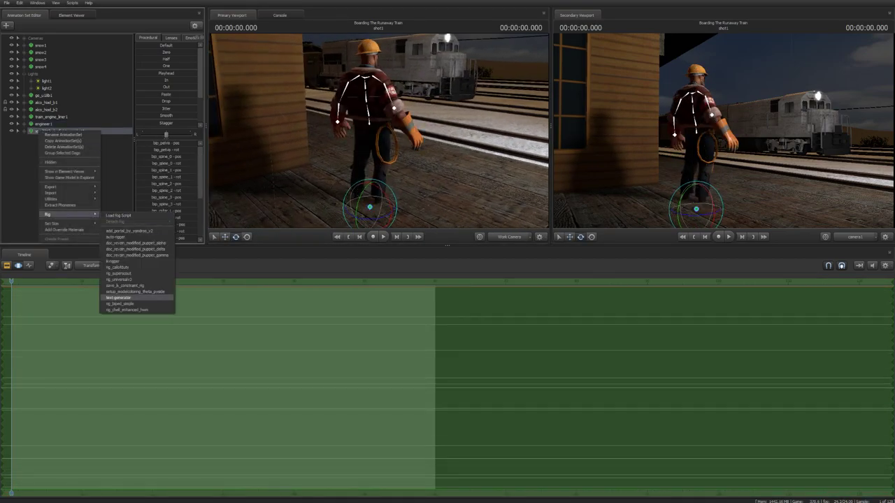
click(138, 297)
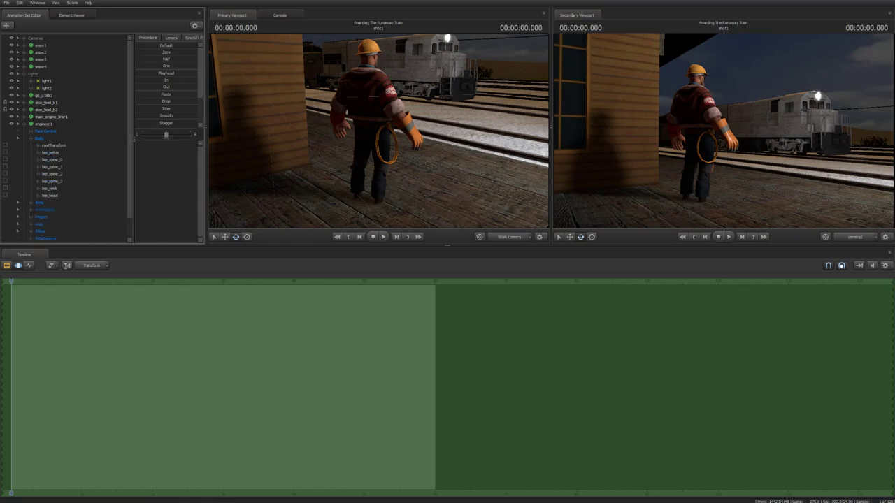
click(50, 153)
click(42, 124)
right_click(104, 207)
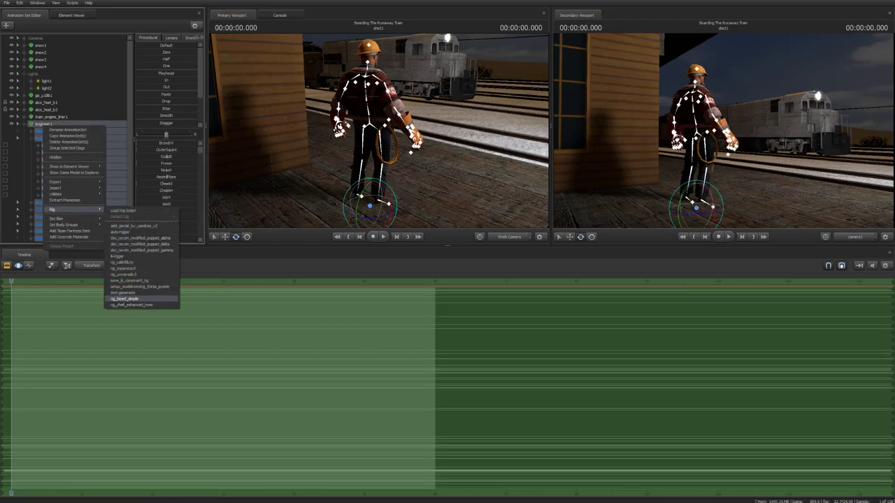
click(140, 299)
Move engineer1's rig_pelvis together with the jacket's bip_pelvis vertically to adjust the engineer's standing posture.
click(50, 159)
drag(378, 133, 420, 133)
scroll(66, 140, down, 3)
ctrl+click(51, 203)
key(w)
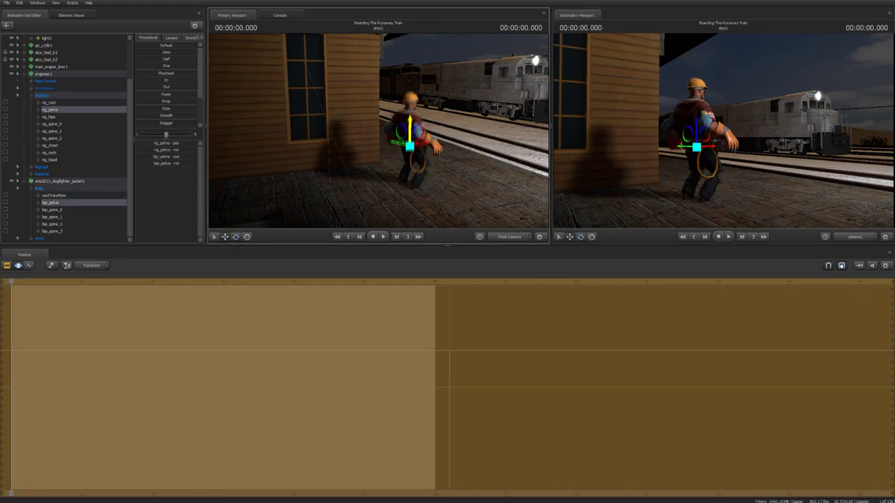
scroll(378, 131, up, 3)
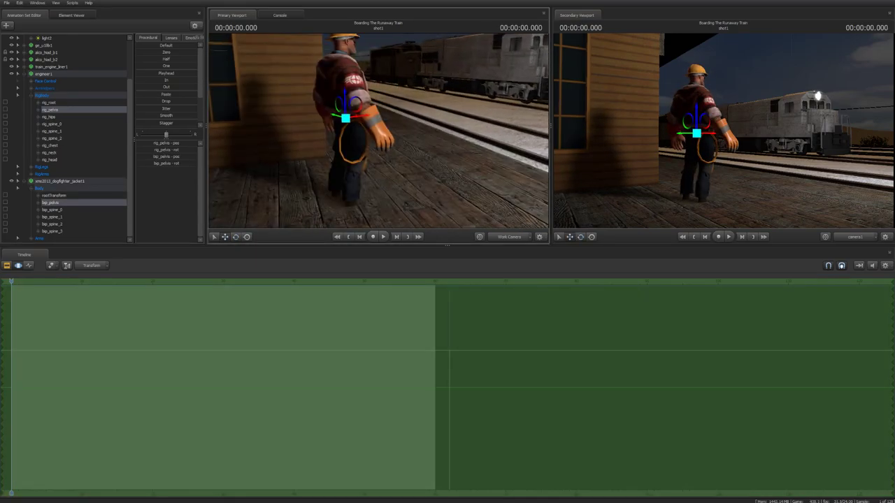
Turn and move engineer1 with its jacket so the character stands with its back close to the station wall.
click(18, 167)
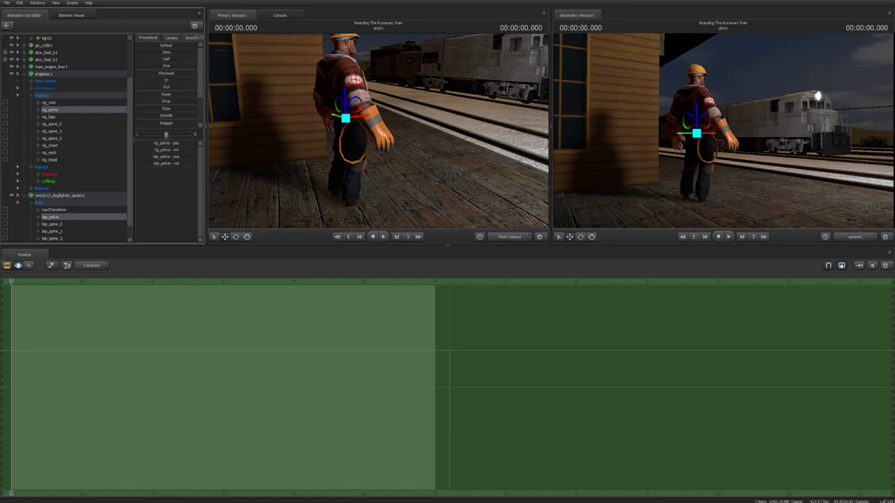
key(e)
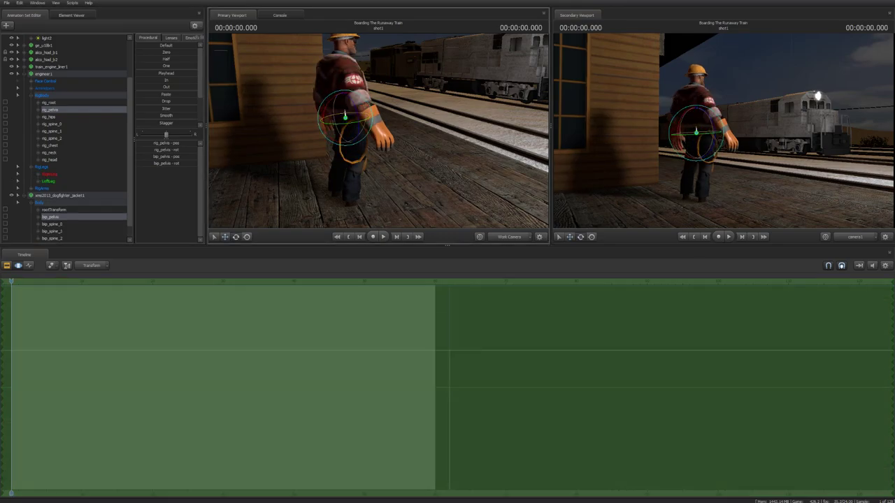
click(43, 73)
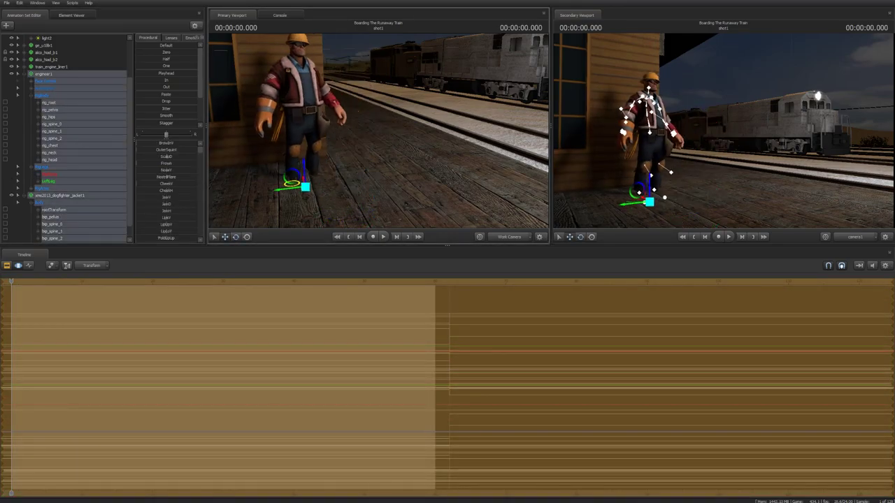
key(w)
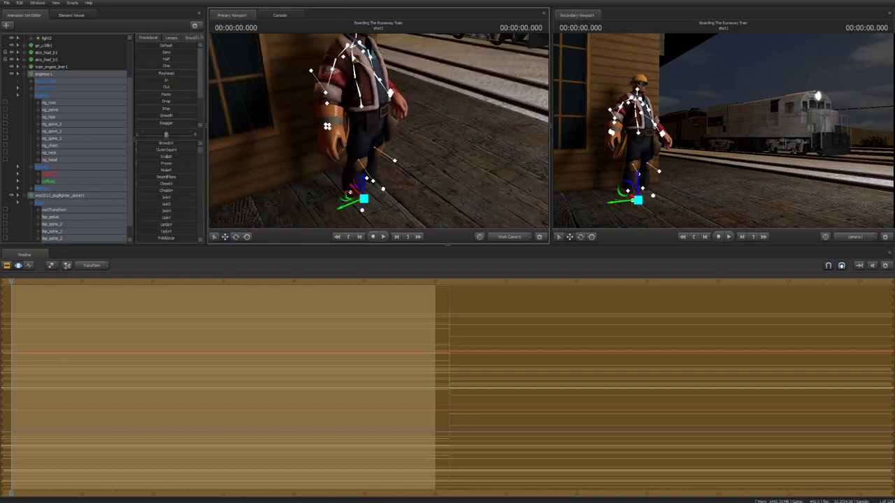
click(48, 110)
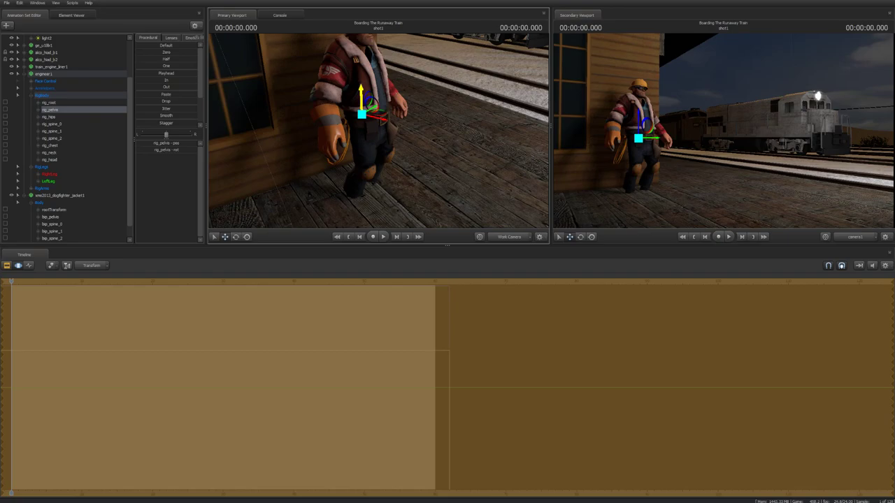
key(ctrl+a)
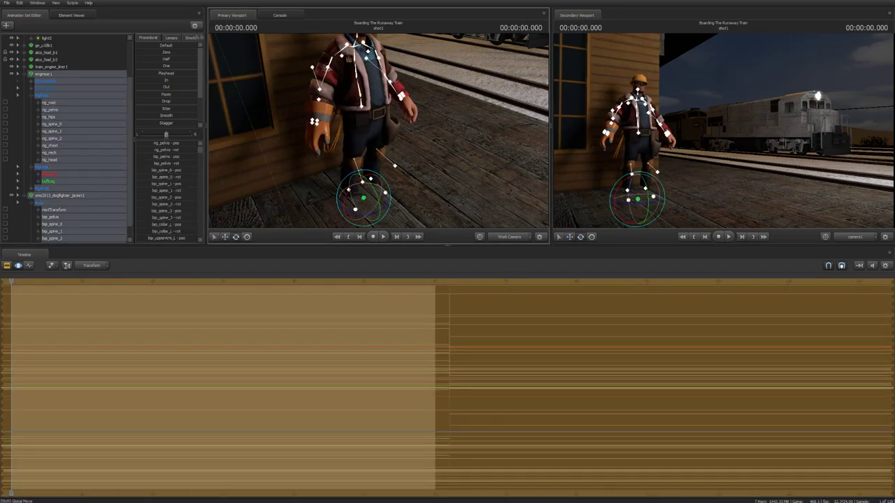
click(339, 189)
drag(378, 133, 391, 160)
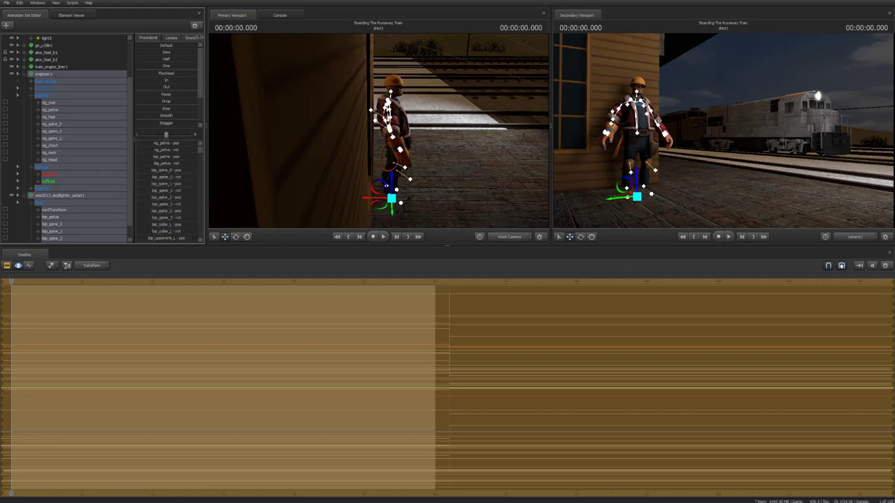
Rotate the matching spine and pelvis bones of engineer1 and the jacket to pose the torso against the wall.
click(387, 121)
click(387, 103)
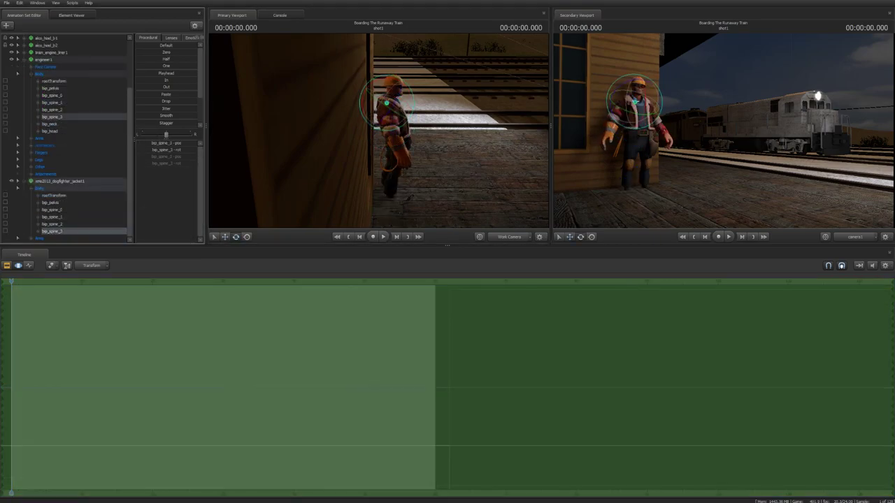
click(392, 131)
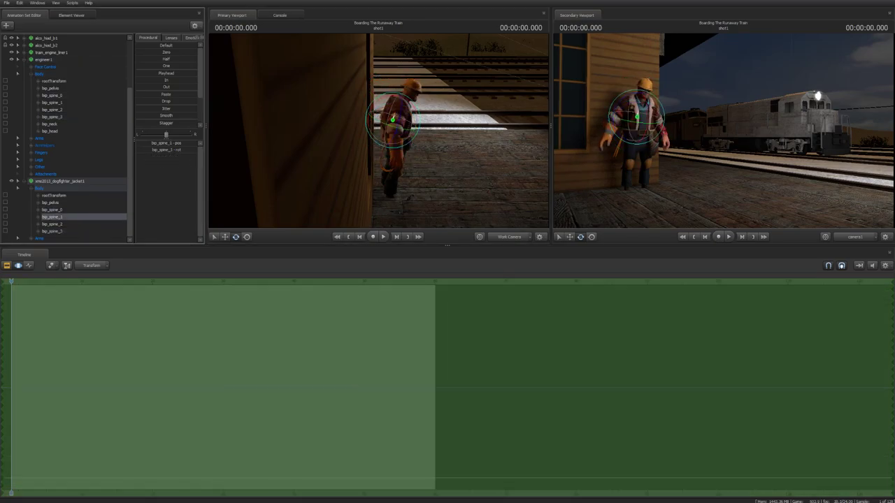
click(397, 118)
drag(397, 119, 351, 83)
click(352, 83)
click(351, 83)
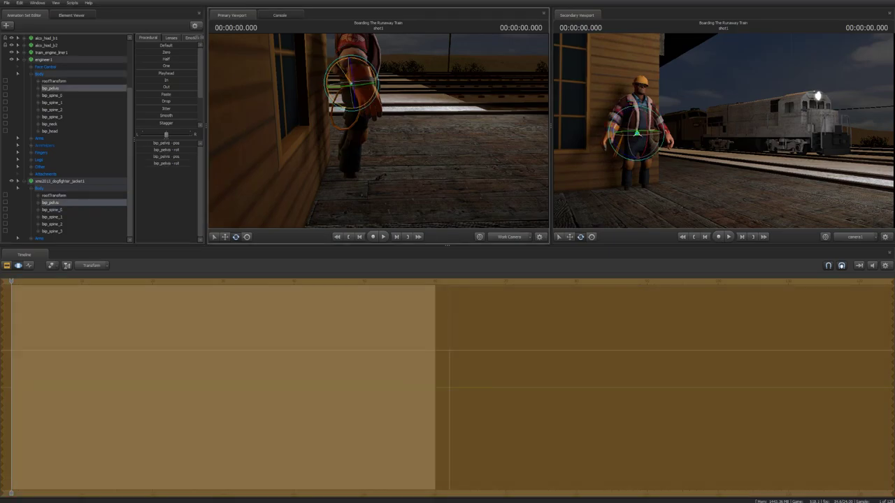
drag(351, 83, 419, 90)
Rotate engineer1's right arm bones, including bip_lowerArm_R, to spread the arm out along the station wall.
click(297, 168)
click(44, 123)
drag(378, 133, 209, 109)
click(434, 136)
drag(433, 136, 335, 115)
key(e)
click(410, 103)
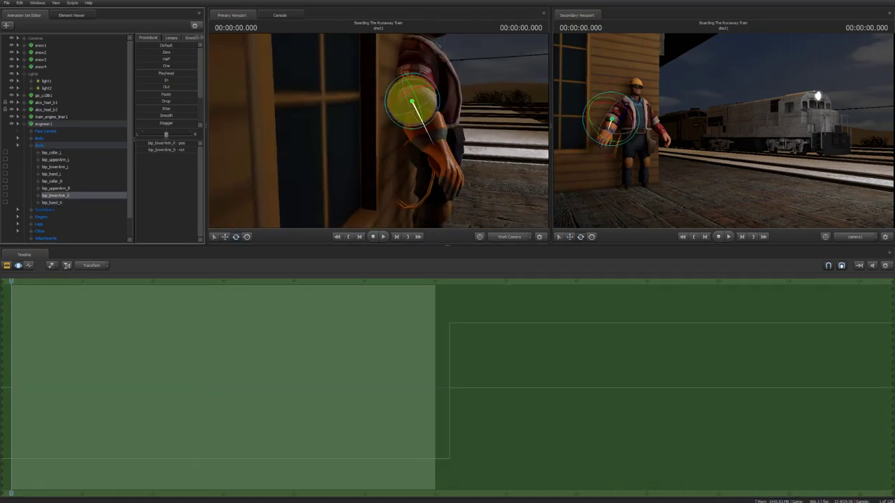
drag(410, 103, 335, 111)
Rotate bip_lowerArm_L on both engineer1 and the jacket so the left forearm and sleeve bend together.
click(388, 115)
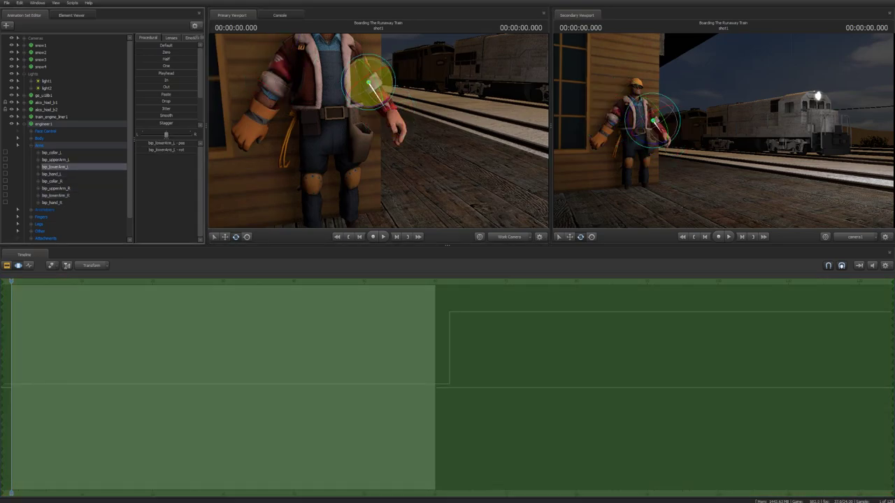
click(370, 83)
scroll(77, 139, down, 1)
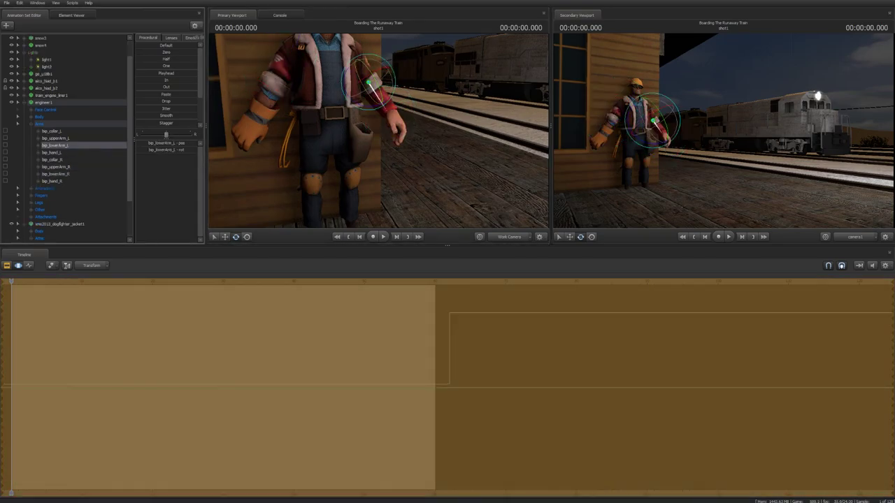
mouse_move(377, 133)
mouse_down()
mouse_move(360, 139)
mouse_move(369, 142)
mouse_up()
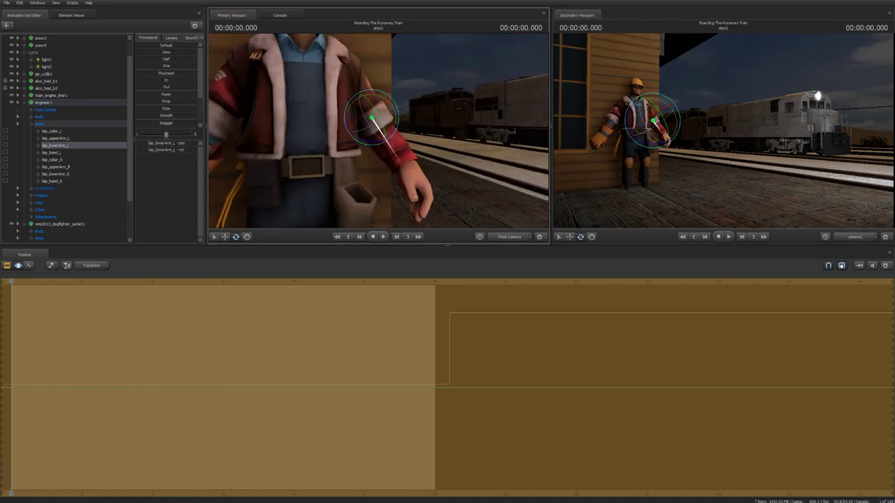
scroll(66, 140, down, 2)
ctrl+click(56, 210)
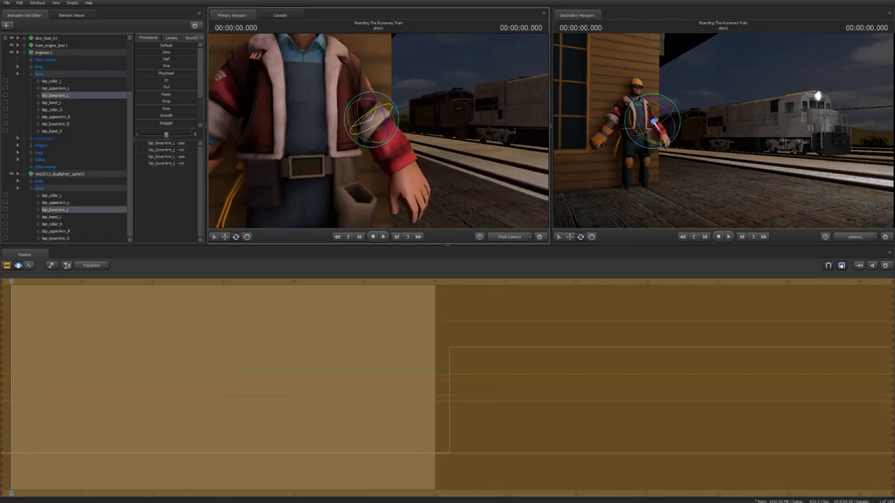
drag(371, 121, 353, 134)
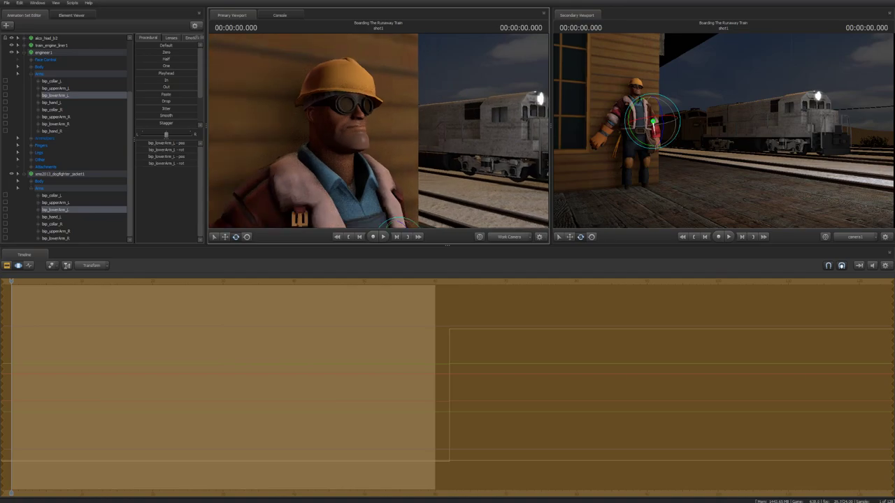
Give engineer1 a mad facial expression.
key(ctrl+a)
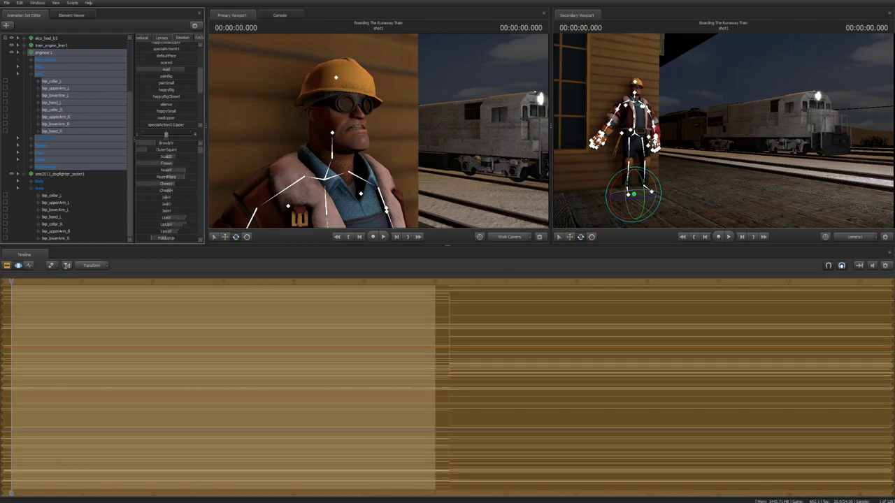
scroll(166, 192, down, 4)
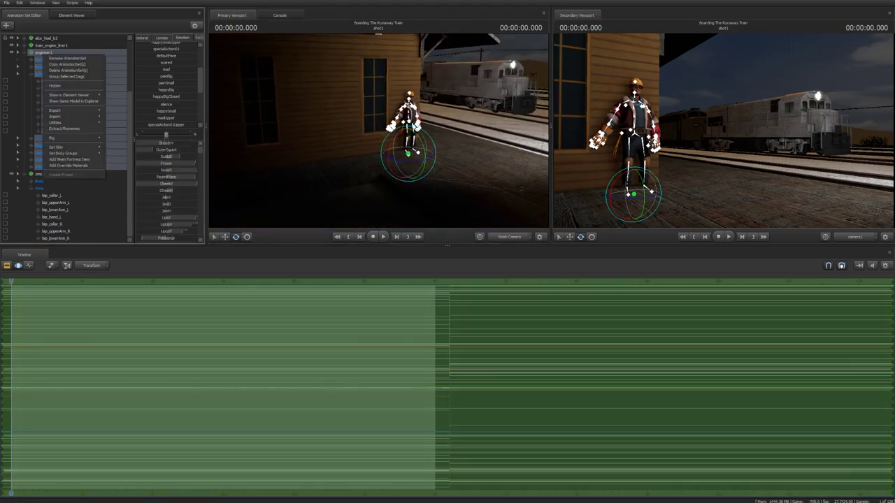
Replace engineer1 with an enhanced_engineer model that takes over the same pose and place beside the station wall.
click(7, 26)
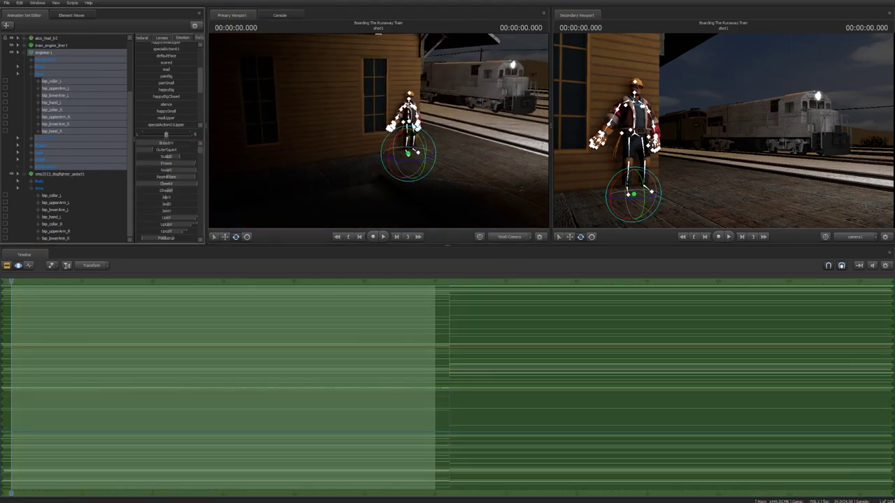
click(48, 48)
double_click(175, 312)
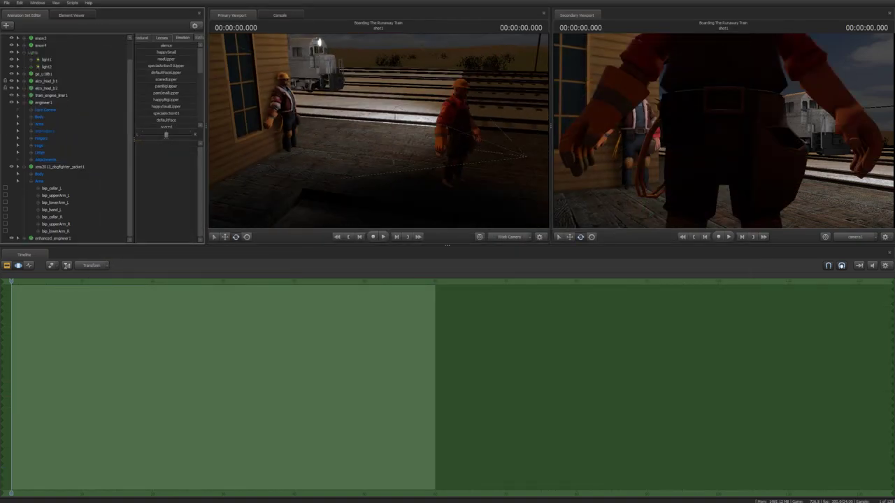
right_click(213, 355)
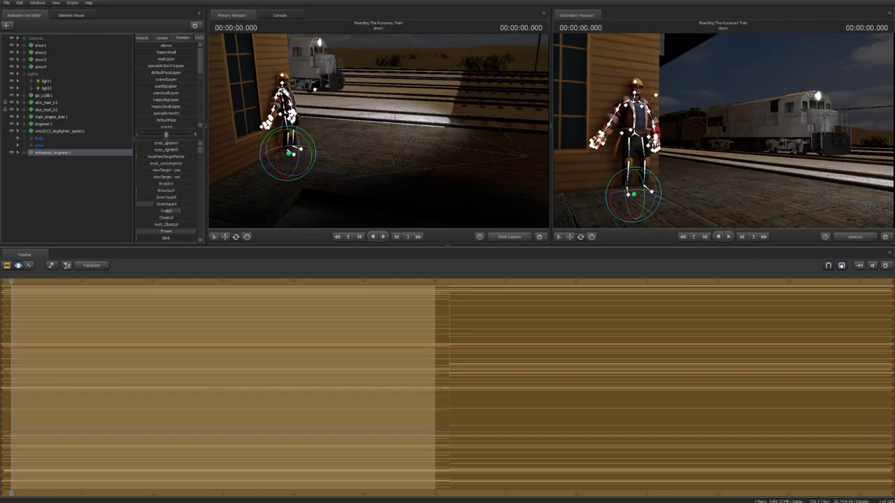
right_click(43, 125)
click(72, 138)
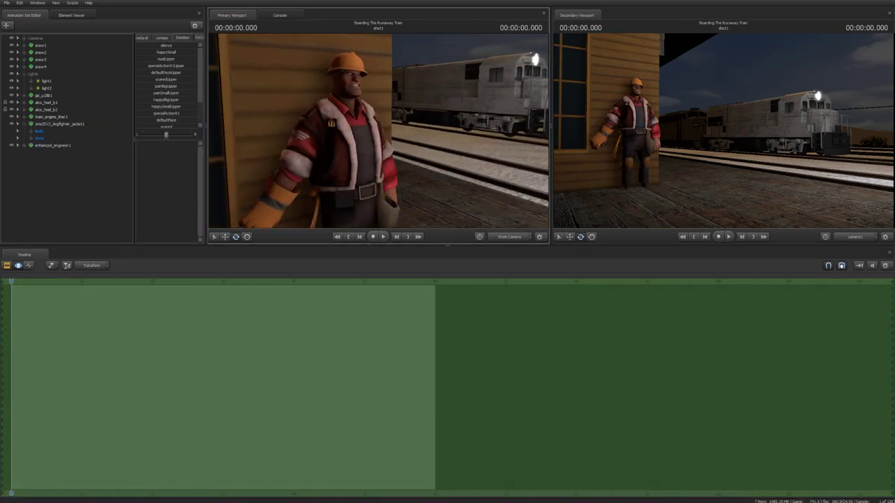
Set the blue skins on the enhanced engineer and the xms2013_dogfighter_jacket.
right_click(43, 145)
key(Escape)
right_click(29, 123)
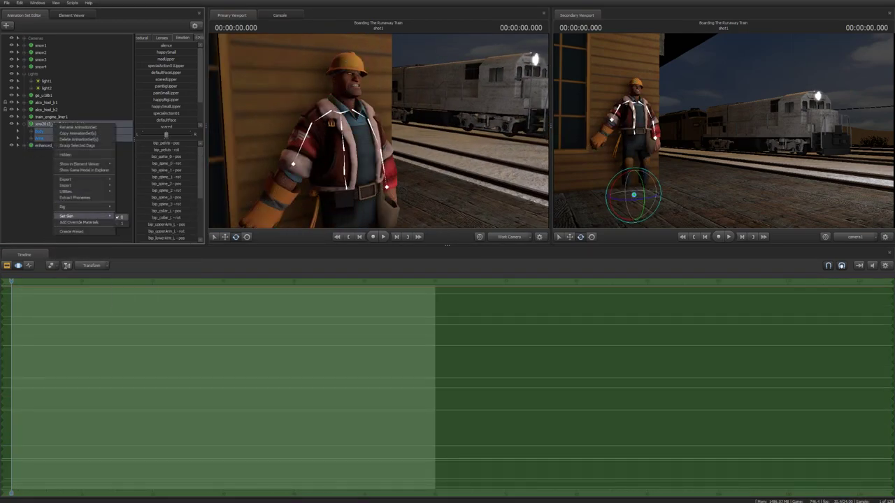
click(84, 220)
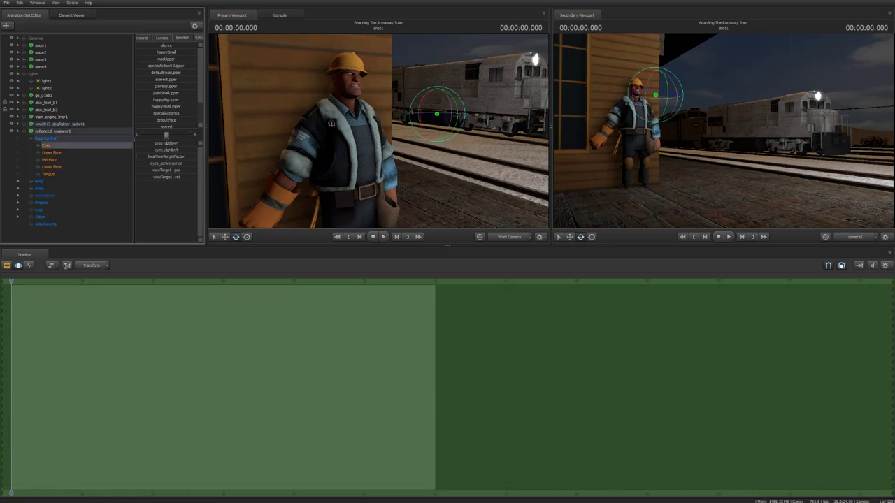
Rotate the enhanced engineer's bip_head and move the eyes' view target so the character looks toward the train.
click(45, 145)
key(f)
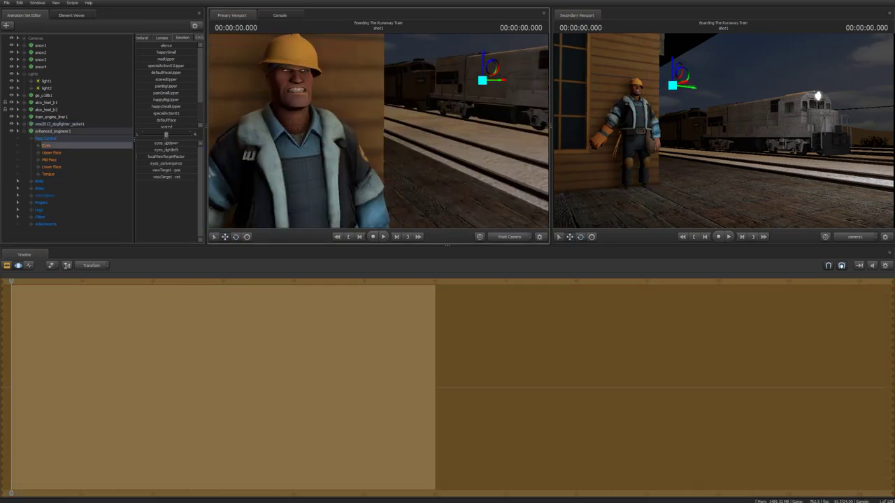
double_click(39, 182)
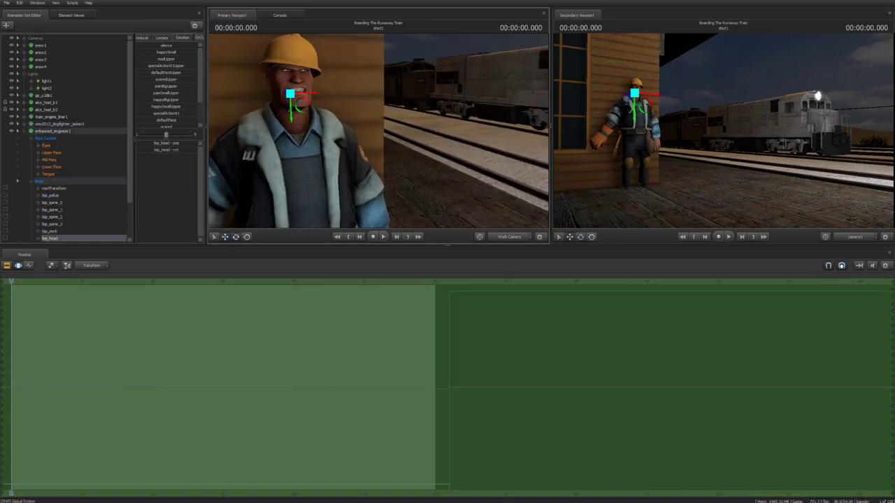
click(49, 238)
drag(290, 92, 296, 78)
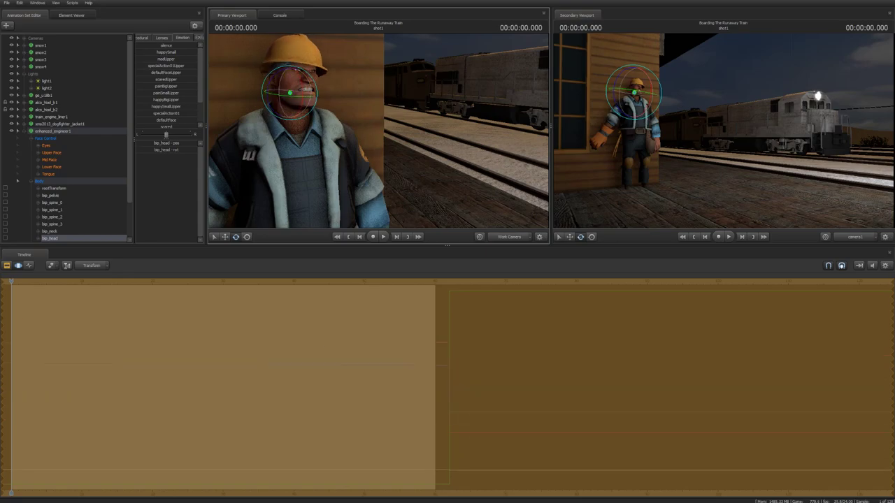
click(46, 144)
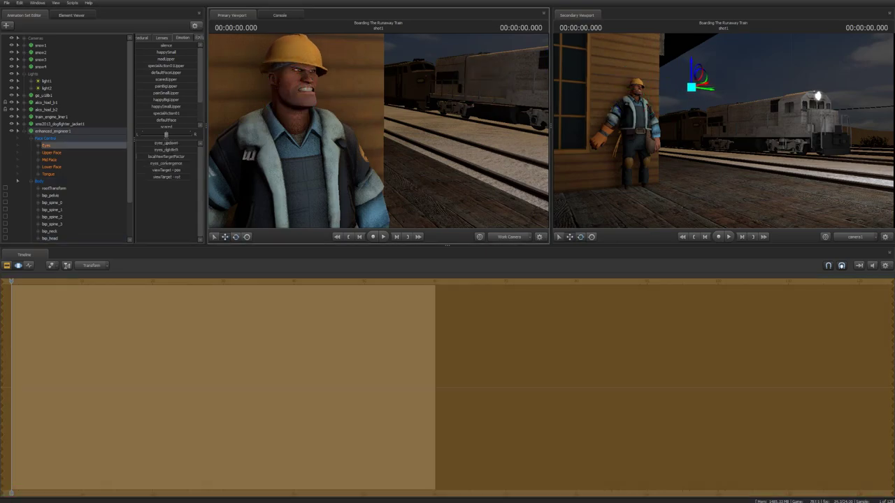
Select the whole enhanced engineer with the jacket and adjust their height so the feet line up with the platform.
mouse_move(378, 132)
right_down()
mouse_move(329, 129)
mouse_move(377, 144)
mouse_move(377, 154)
mouse_move(371, 133)
right_up()
key(ctrl+a)
click(59, 124)
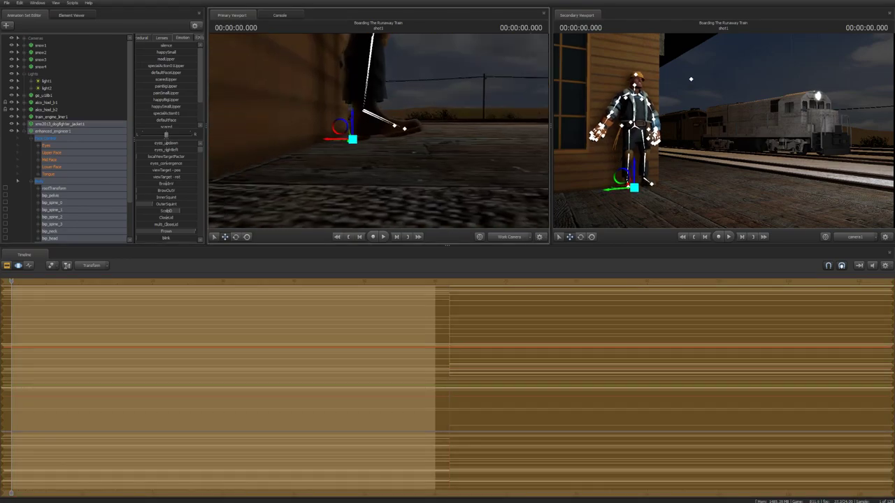
Rotate the enhanced engineer's bip_knee_L and bip_knee_R together to adjust the standing legs.
click(633, 102)
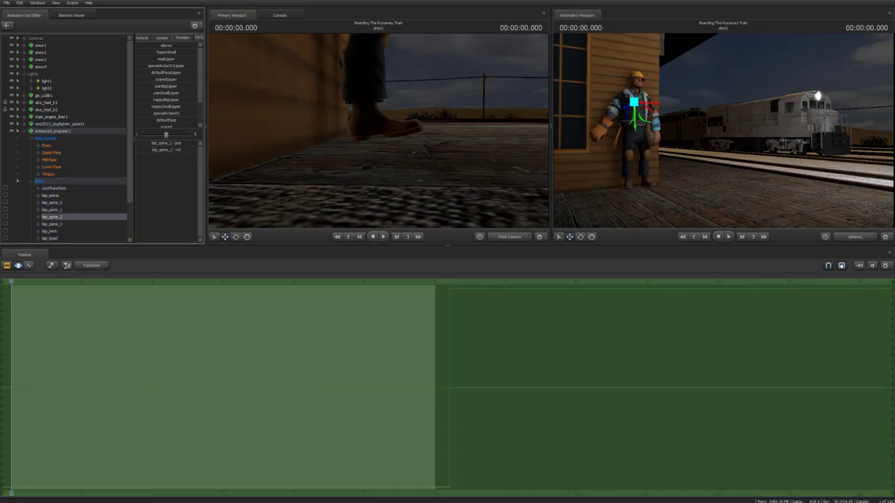
click(627, 180)
key(e)
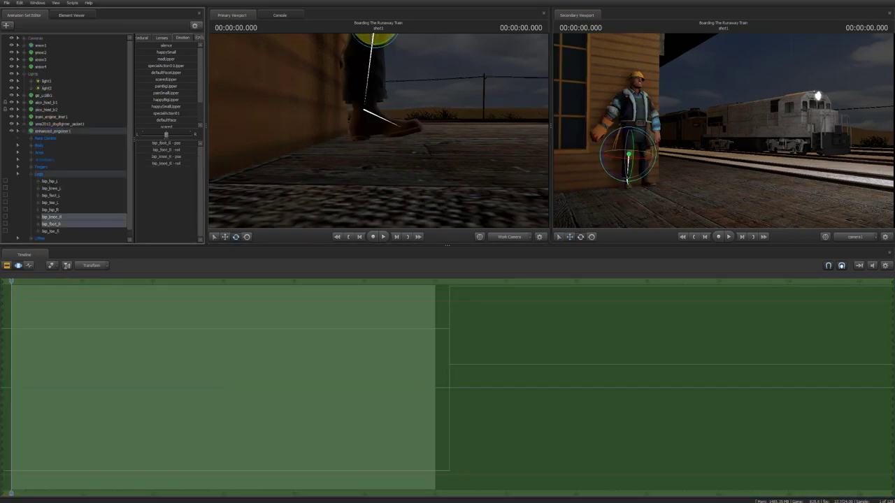
ctrl+click(643, 183)
click(623, 155)
ctrl+click(642, 157)
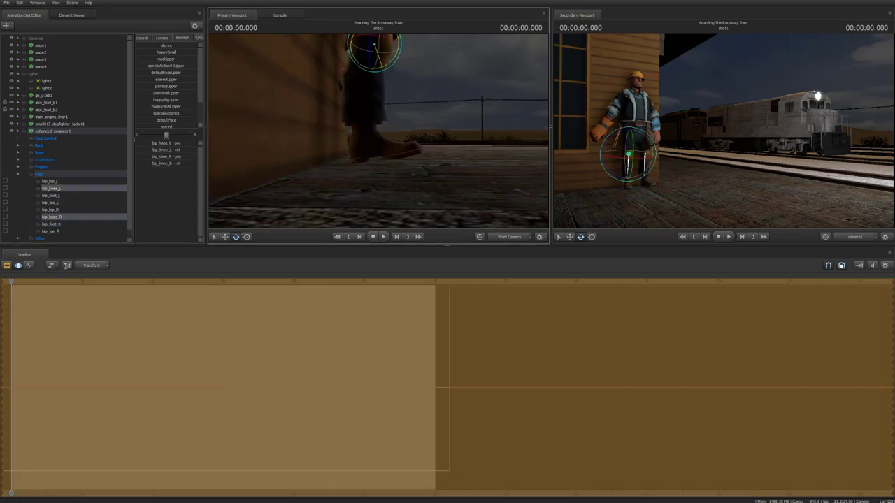
drag(628, 158, 632, 162)
Select the whole enhanced engineer and adjust the height so the boots rest on the platform.
key(ctrl+a)
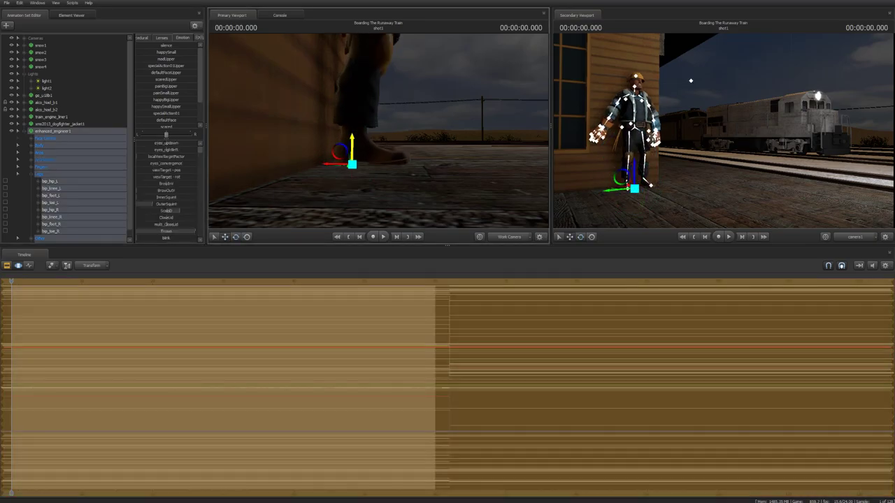
key(z)
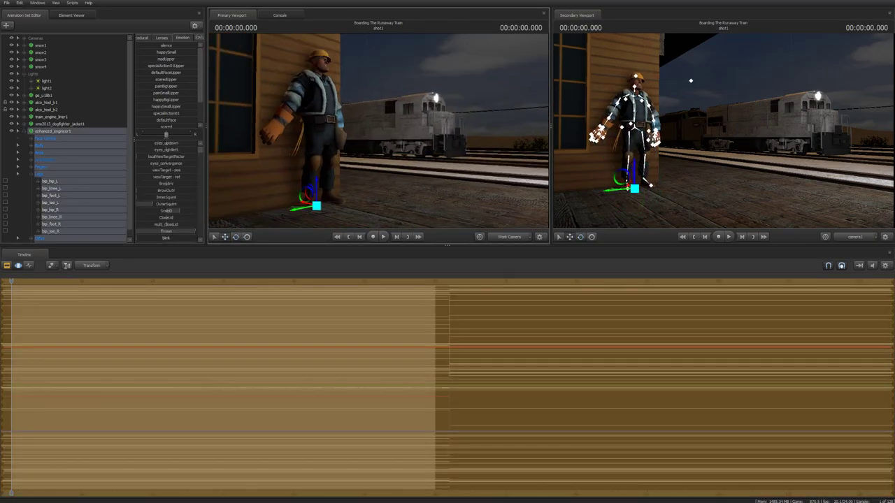
key(ctrl+shift+a)
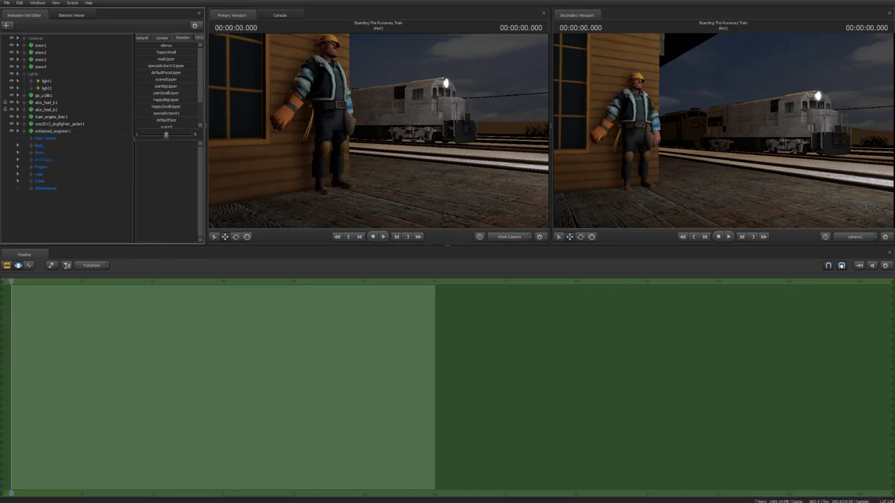
Rotate the enhanced engineer's bip_lowerArm_R together with the dogfighter jacket's matching forearm bone.
click(18, 151)
click(56, 202)
key(z)
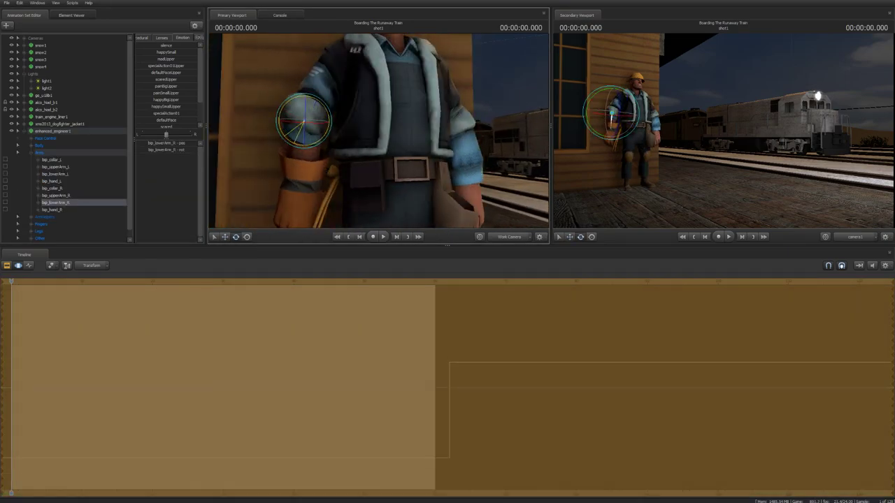
drag(291, 145, 276, 175)
ctrl+click(56, 117)
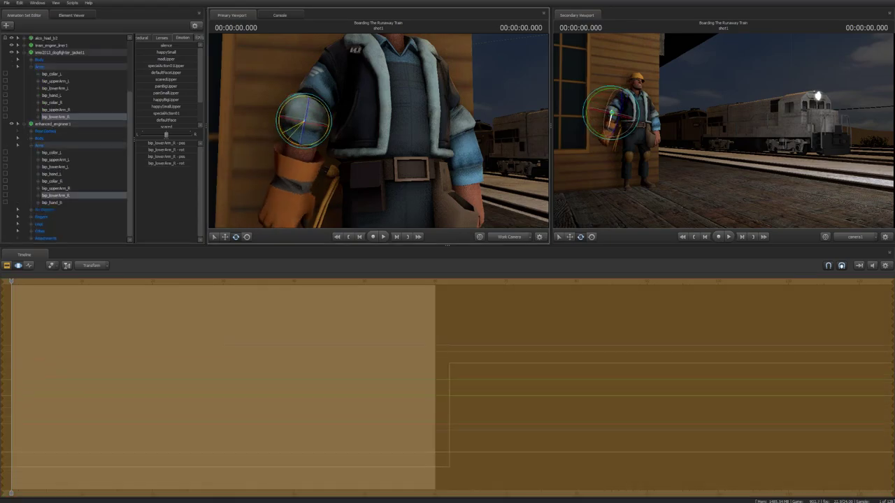
Examine the enhanced engineer's face up close with the Upper Face controls selected.
right_drag(377, 131, 357, 135)
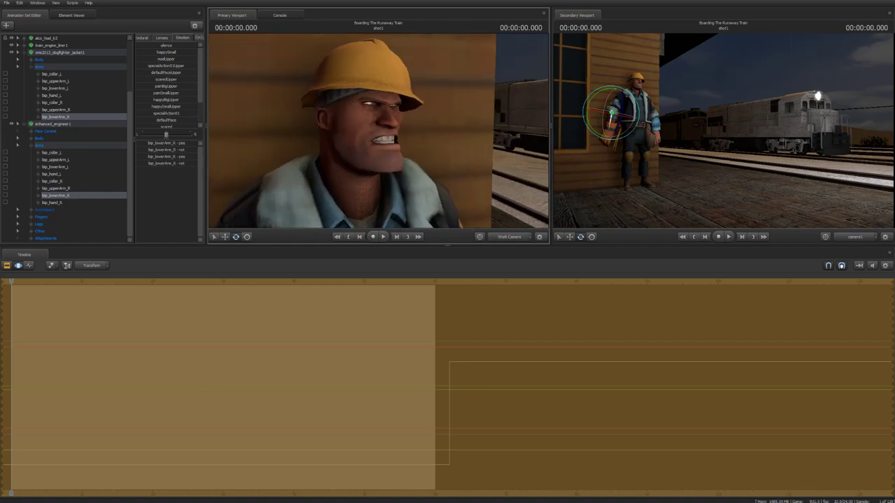
click(51, 217)
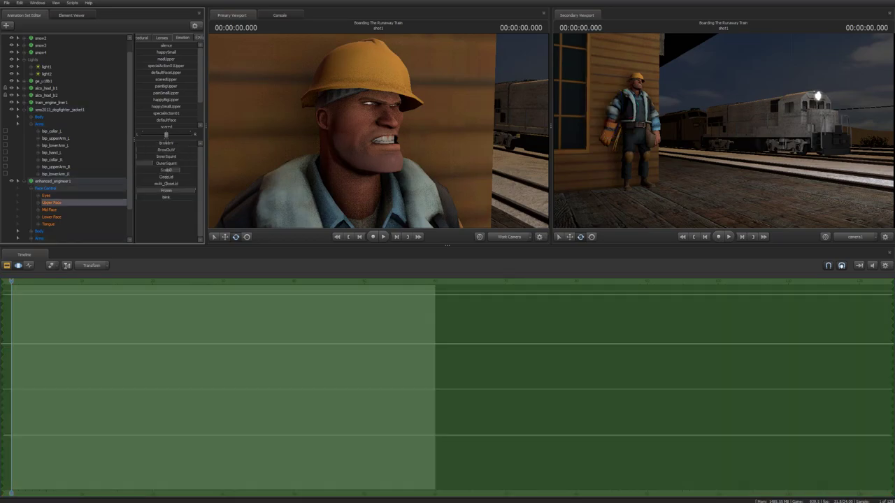
scroll(66, 140, down, 1)
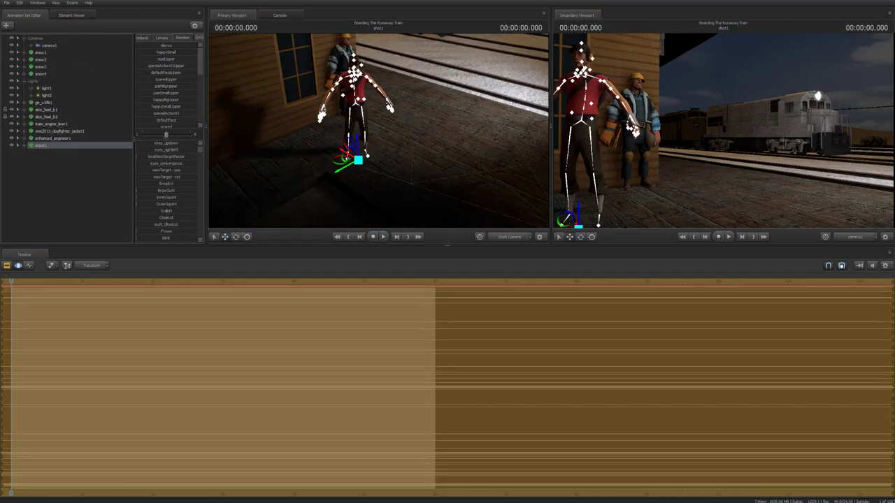
right_click(45, 145)
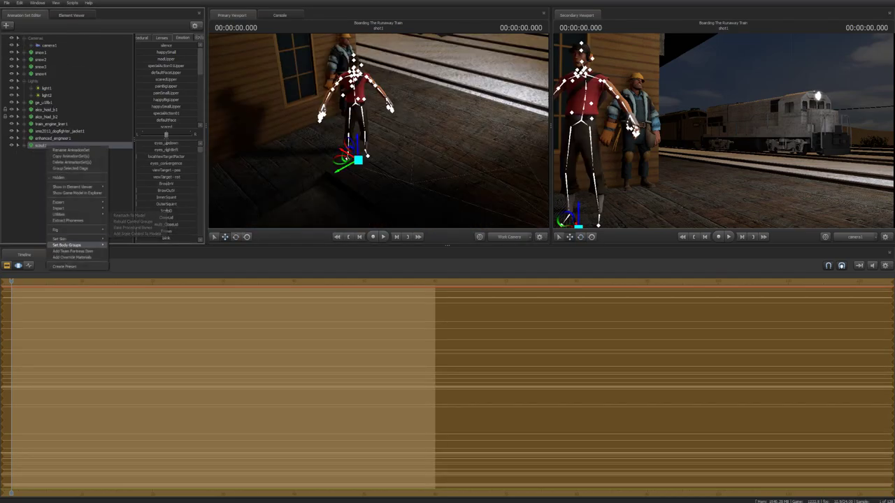
click(70, 244)
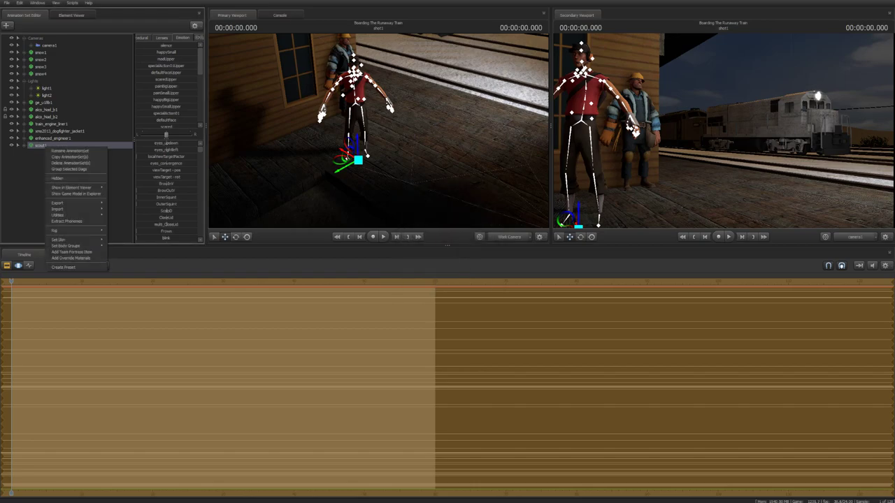
click(70, 244)
text(b)
key(Escape)
click(6, 25)
click(42, 37)
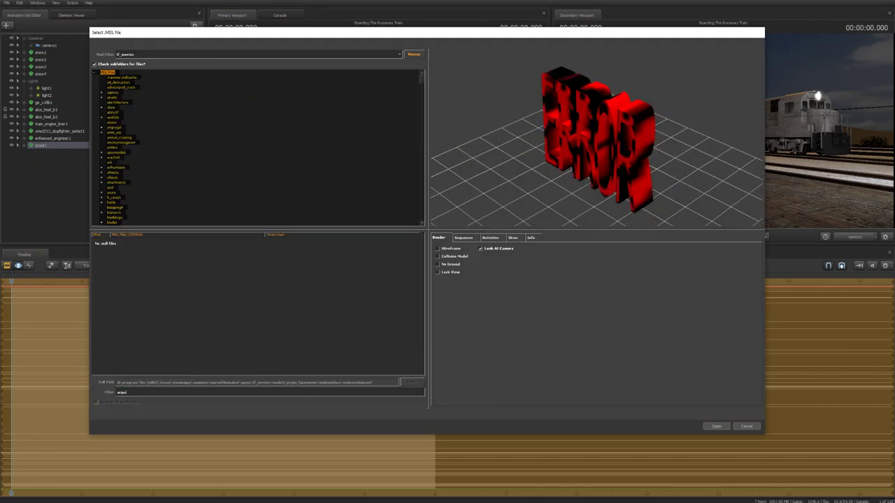
text(out w)
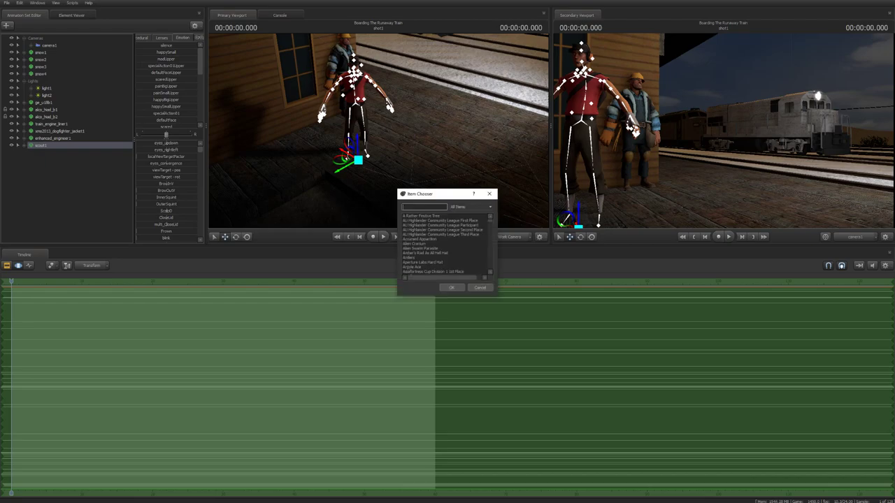
Put the beanie item on scout1 and set the scout's body groups to hide the default hat and the pack.
right_click(40, 144)
mouse_move(60, 237)
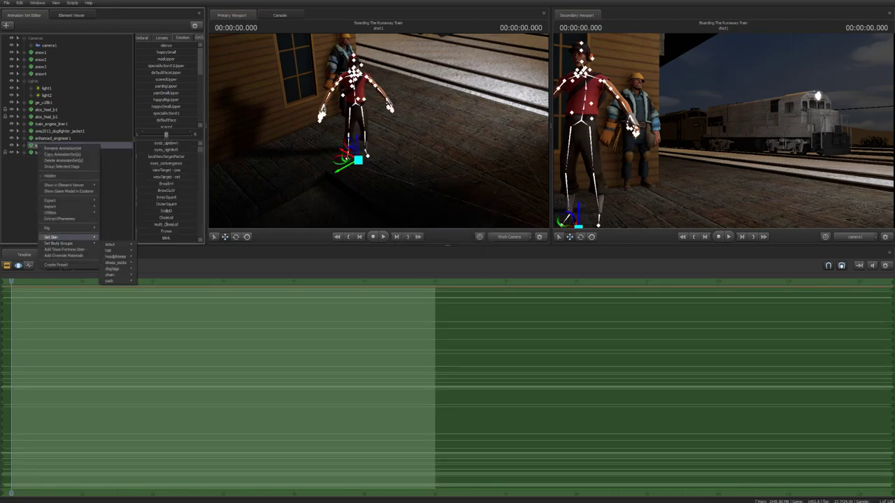
click(178, 257)
right_click(50, 145)
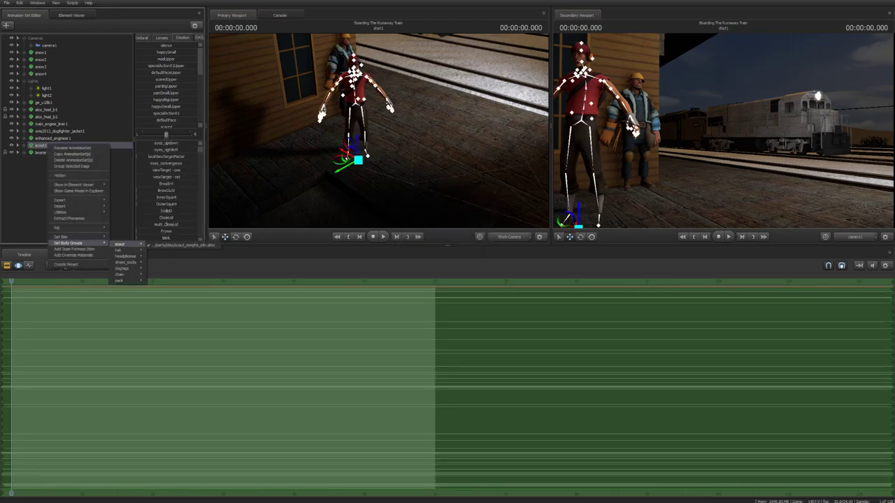
click(178, 270)
right_click(45, 145)
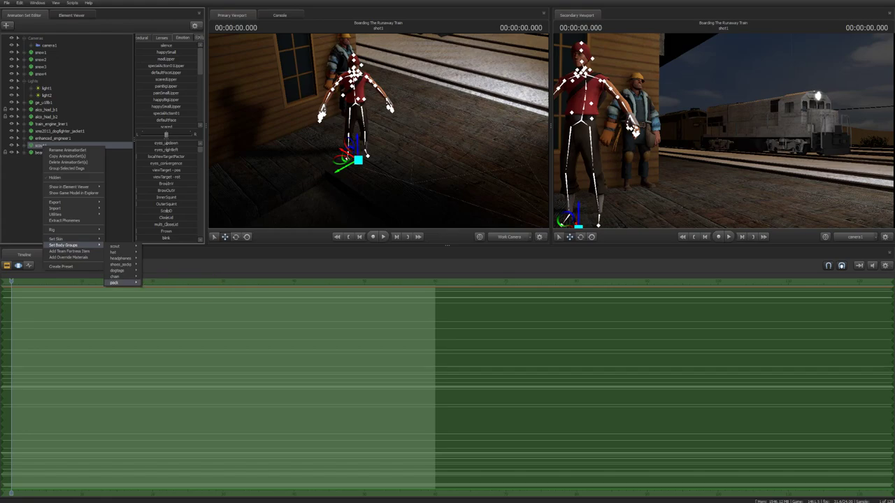
click(153, 288)
Search the Team Fortress items for "track" and add the thermal sleeves item to scout1.
right_click(55, 145)
click(77, 251)
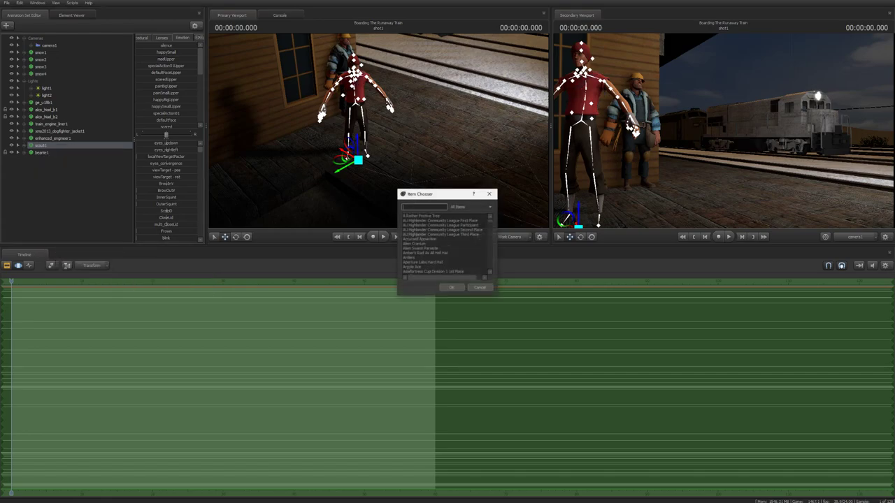
text(track)
key(Return)
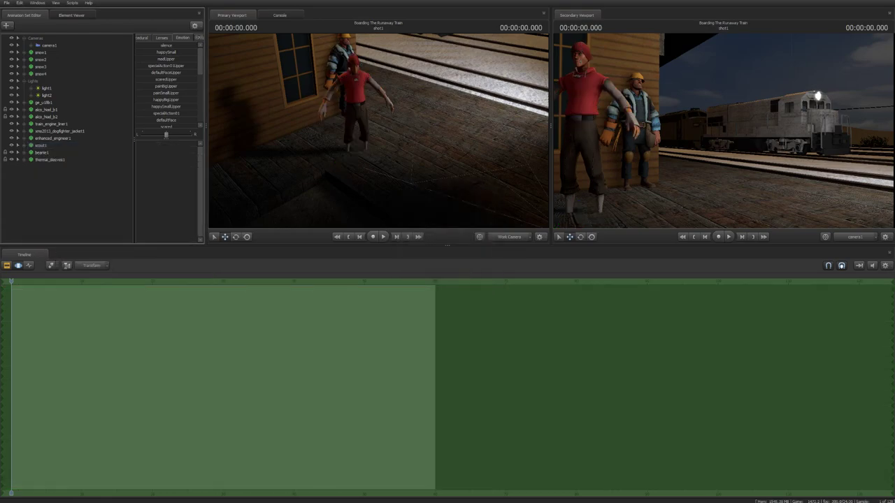
Apply a biped rig to scout1 so the body, arms and legs can be posed with rig controls.
right_click(44, 145)
mouse_move(77, 246)
right_click(63, 145)
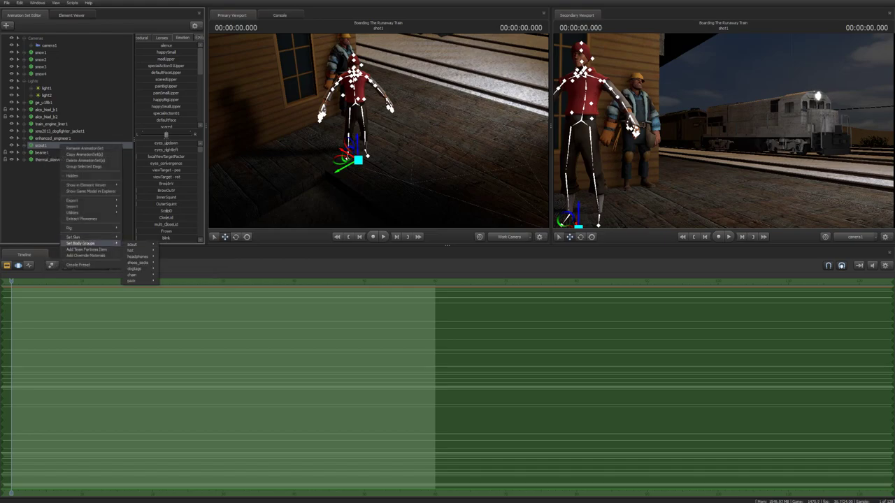
key(Escape)
click(43, 145)
right_click(80, 145)
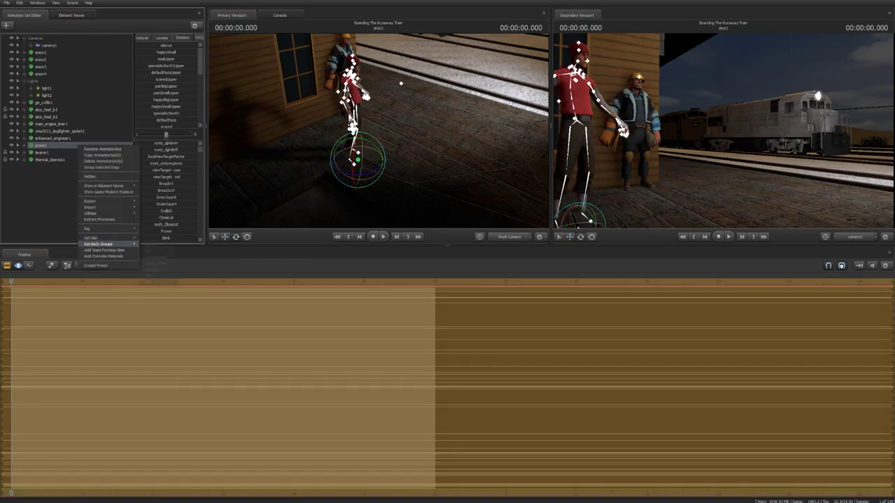
click(174, 316)
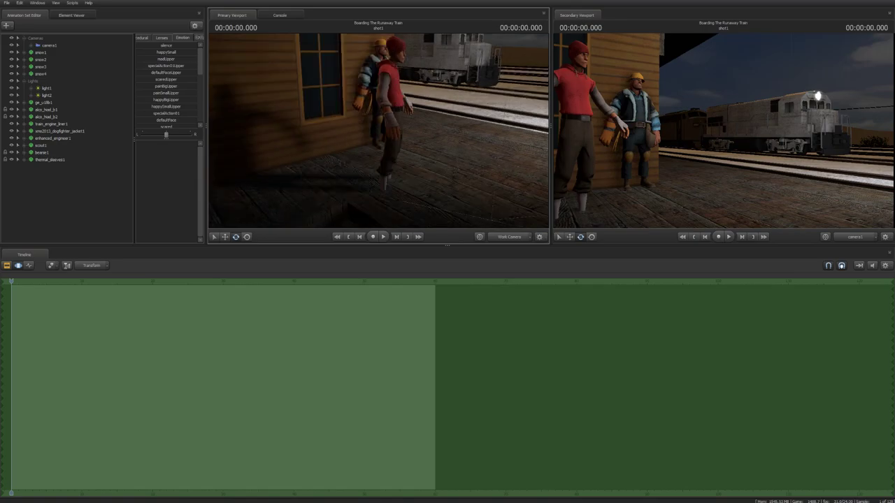
Set the blue skins on scout1, beanie1 and thermal_sleeves1.
click(409, 159)
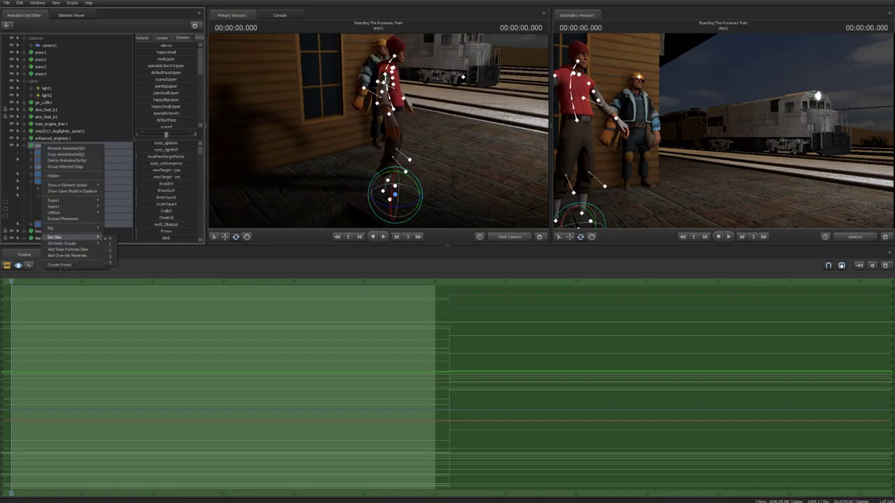
right_click(50, 231)
click(117, 346)
right_click(58, 239)
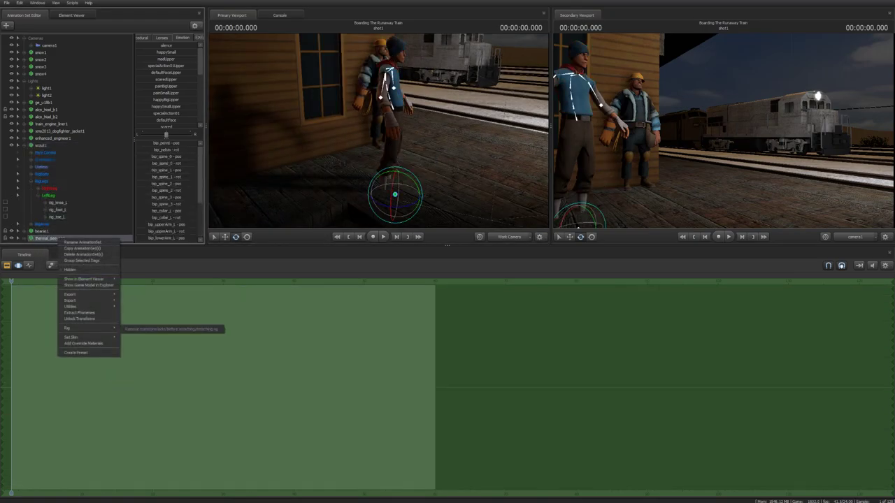
click(126, 339)
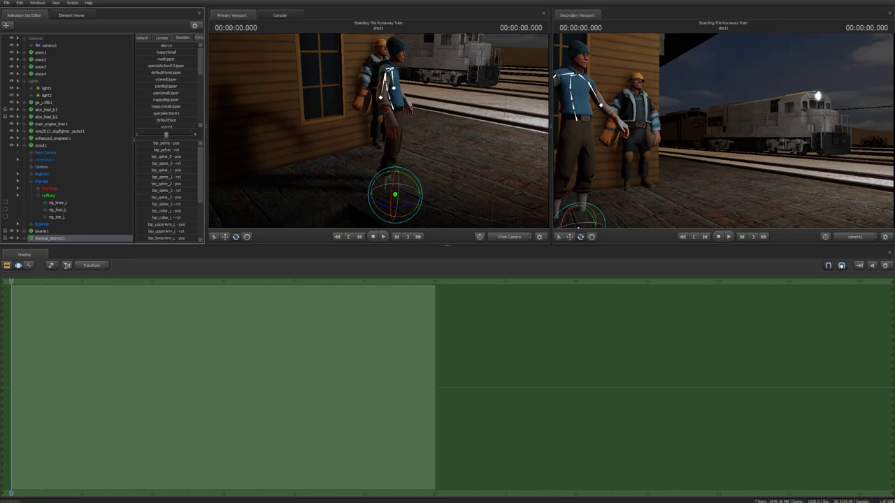
Lower scout1's rig_pelvis so the knees bend toward a crouch.
click(41, 145)
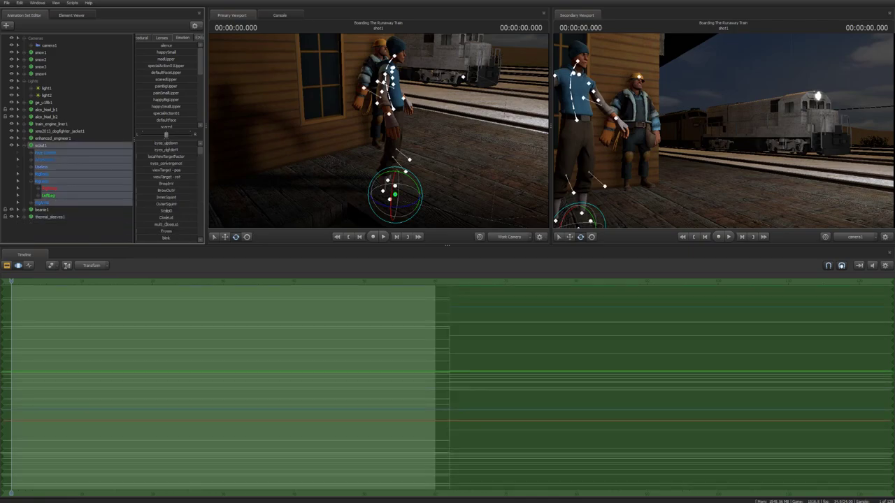
click(17, 174)
click(49, 188)
drag(419, 135, 401, 130)
drag(378, 175, 377, 143)
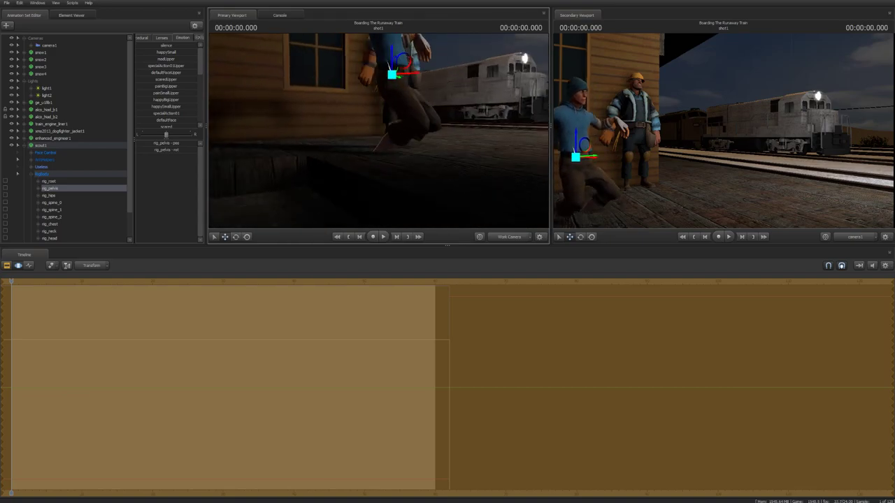
Reposition scout1's rig_foot_R on the platform for a kneeling stance.
click(17, 174)
click(39, 195)
click(56, 209)
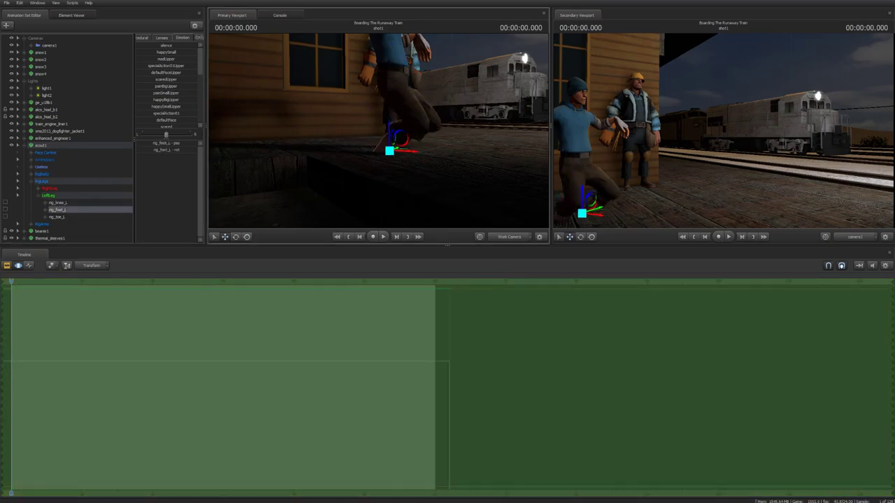
click(38, 189)
click(56, 202)
drag(378, 174, 377, 150)
Adjust the foot rotation and place rig_foot_L in front so the scout kneels with the left knee raised.
key(e)
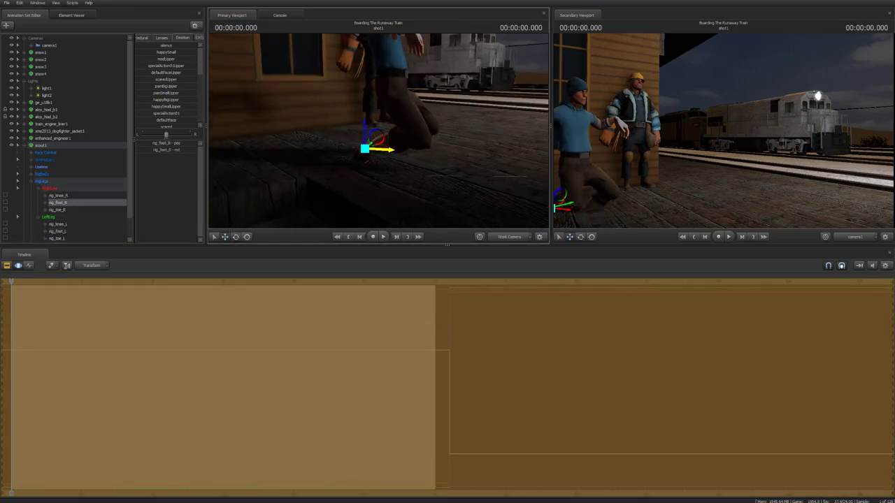
mouse_move(374, 117)
mouse_down()
mouse_move(374, 95)
mouse_move(374, 126)
mouse_up()
click(338, 79)
drag(337, 78, 338, 54)
click(372, 133)
drag(372, 133, 365, 162)
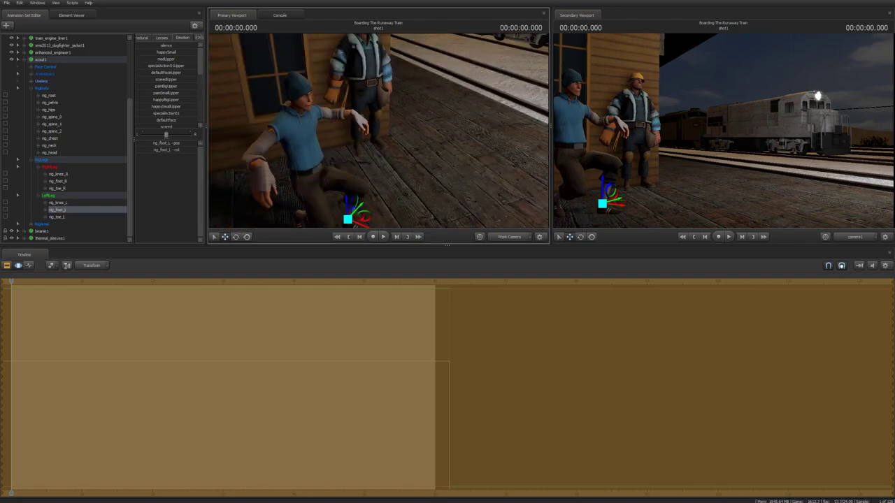
Move scout1's rig_hand_L down toward the raised left knee.
click(262, 166)
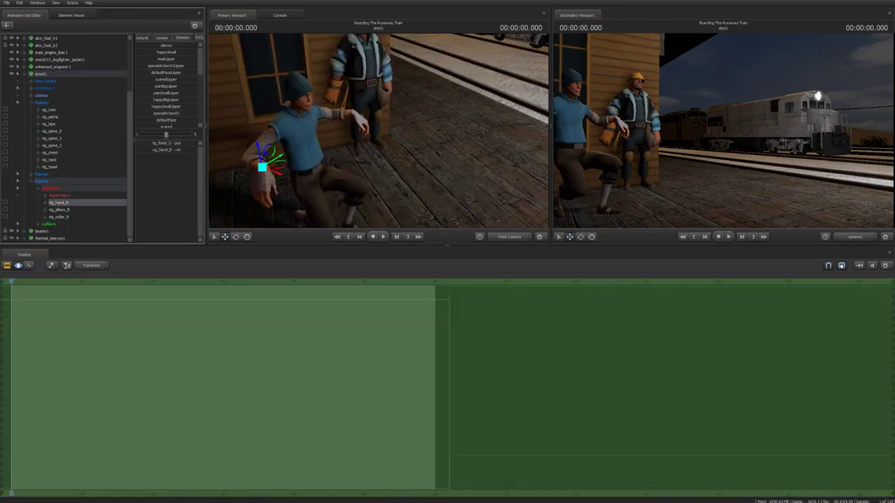
click(357, 127)
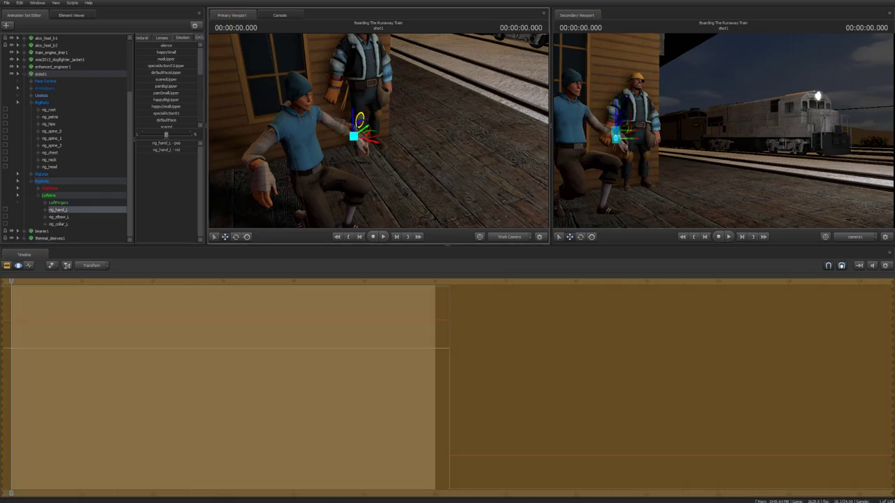
drag(377, 133, 386, 110)
key(e)
key(w)
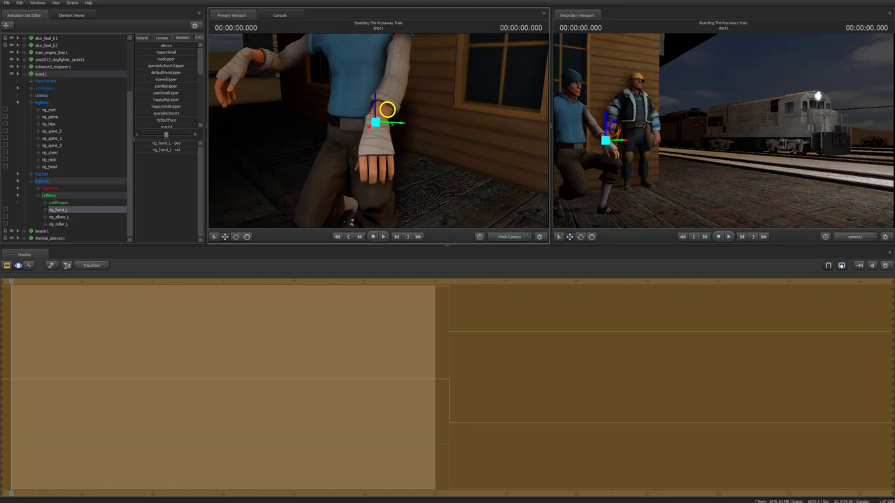
drag(454, 175, 448, 168)
Shift scout1's rig_pelvis forward toward the front foot and prepare rig_hand_L for rotation.
click(49, 117)
drag(378, 132, 401, 133)
key(e)
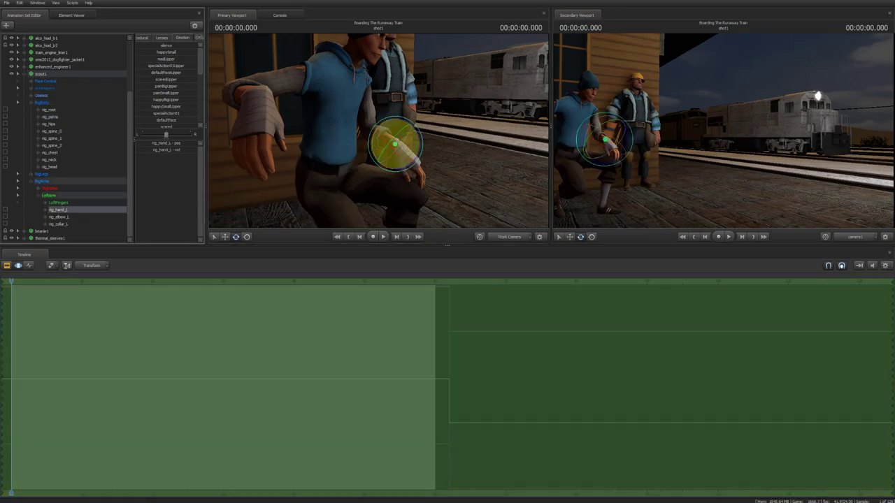
Rotate scout1's rig_hand_L palm down and move it so the hand rests on the raised left knee.
click(402, 147)
key(w)
key(e)
drag(409, 143, 427, 165)
drag(377, 133, 322, 133)
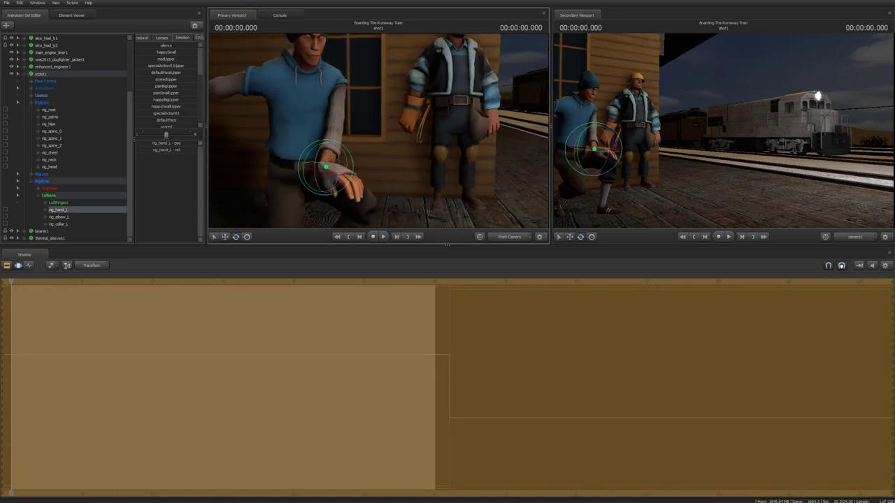
key(w)
drag(329, 170, 406, 168)
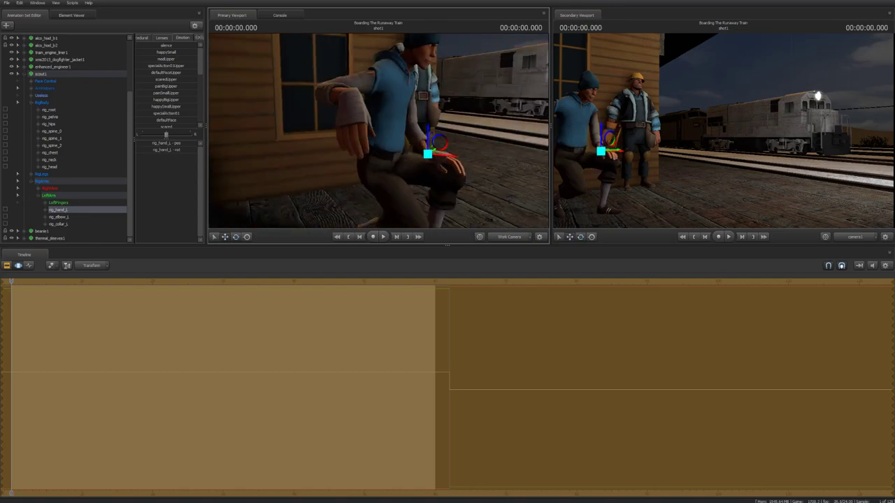
Lower scout1's rig_hand_R and rotate it so the right arm hangs down beside the body.
click(347, 87)
drag(350, 84, 323, 150)
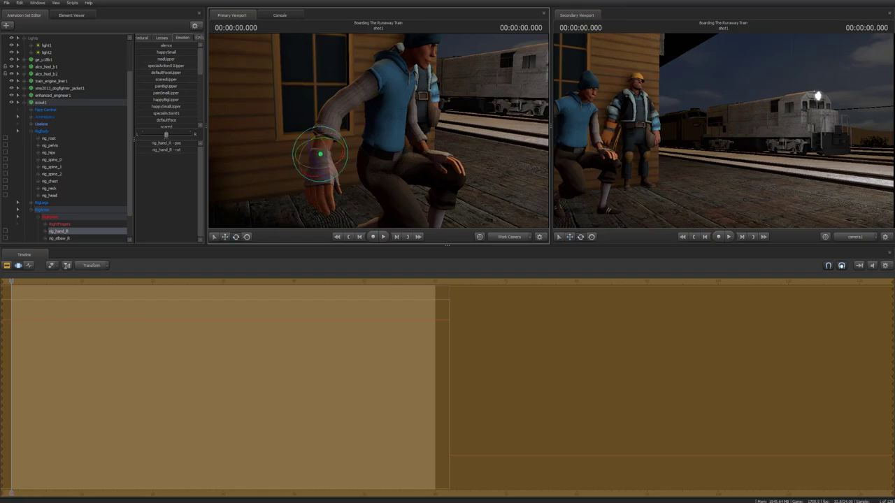
double_click(322, 157)
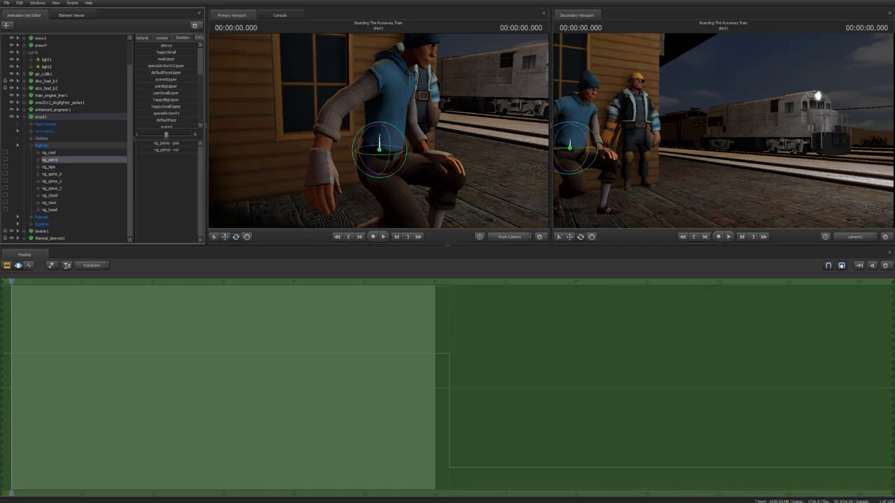
Move the whole scout1 back toward the station wall beside the engineer and reframe camera1 to fit both characters.
drag(578, 226, 584, 208)
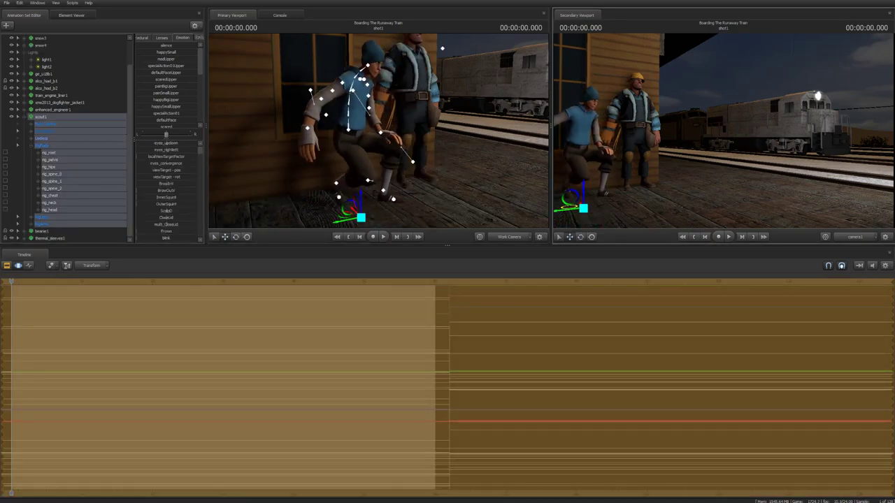
click(48, 44)
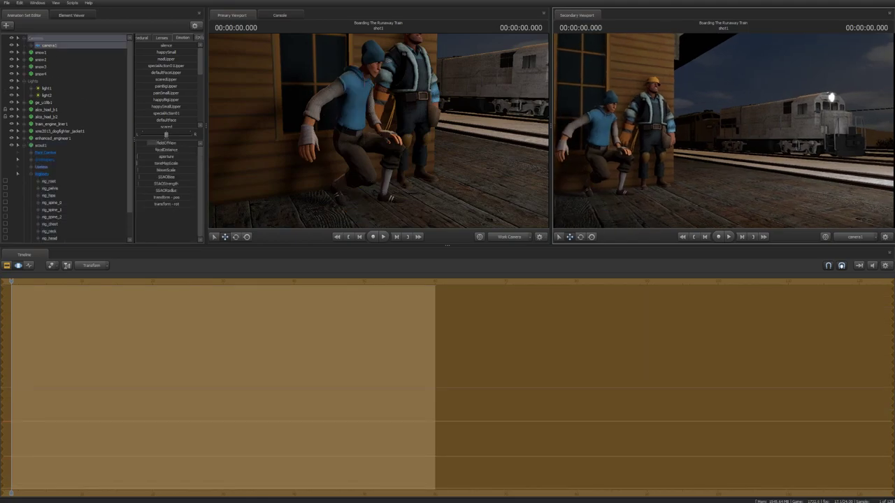
Duplicate two of the snow tiles, including snow4, and move the copies farther out along the tracks.
drag(378, 133, 307, 126)
click(41, 73)
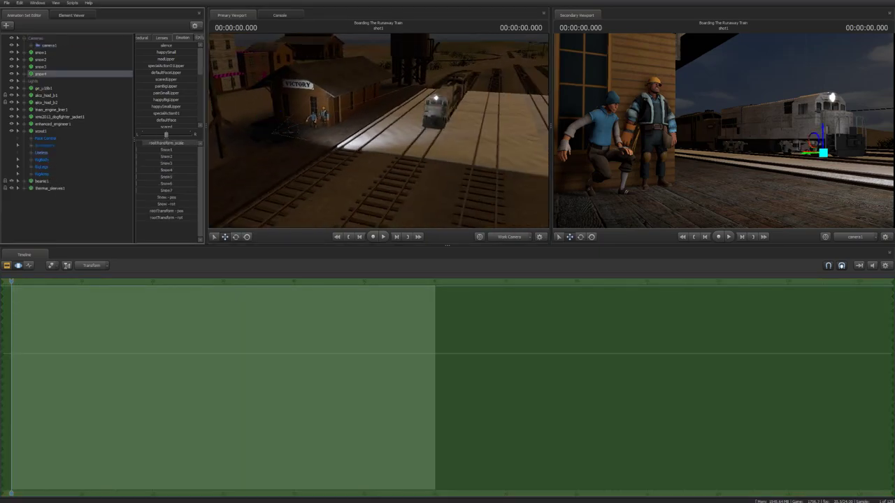
right_click(49, 61)
click(84, 159)
click(91, 203)
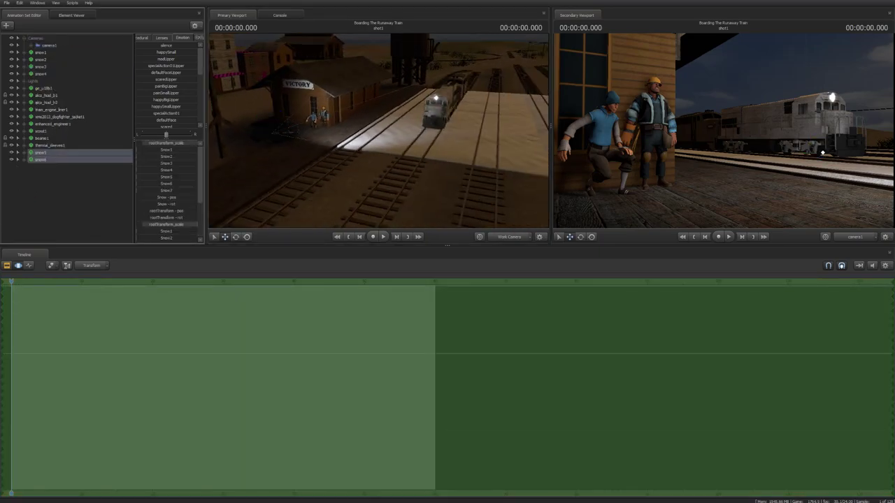
drag(377, 132, 346, 137)
Duplicate snow5 and snow6 and move the copies onto the bare ground to extend the snow cover.
right_click(97, 179)
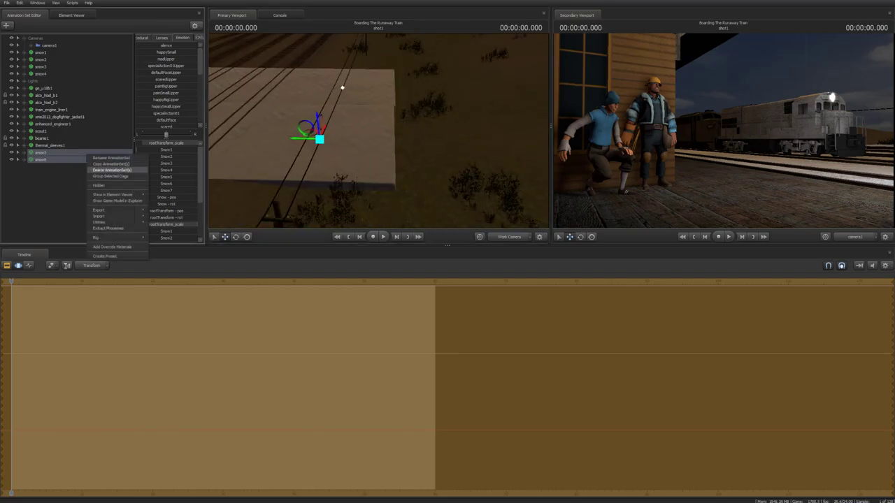
click(119, 215)
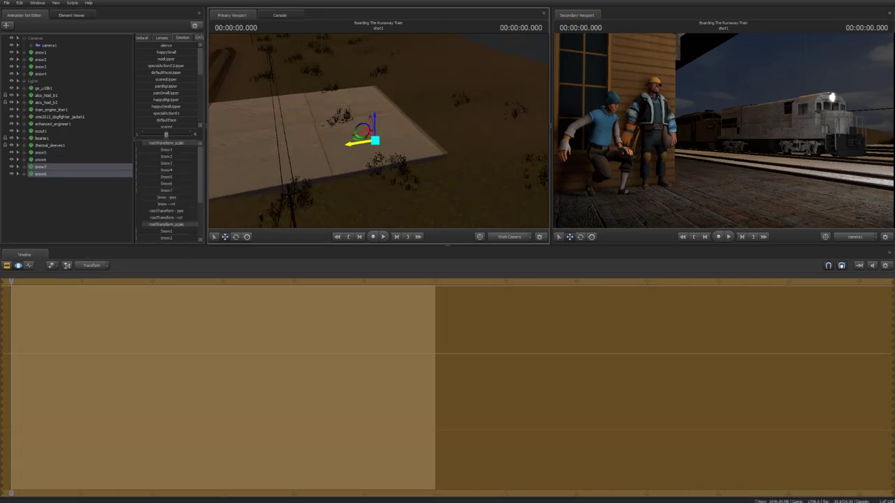
drag(346, 137, 334, 137)
key(e)
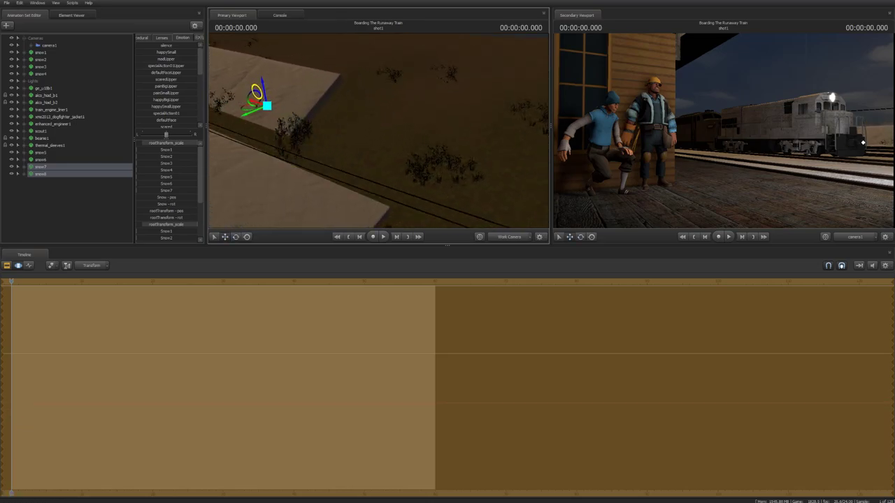
Switch the primary viewport to camera1 and save the session as boarding the runaway train.dmx, replacing the existing file.
right_click(439, 156)
click(500, 193)
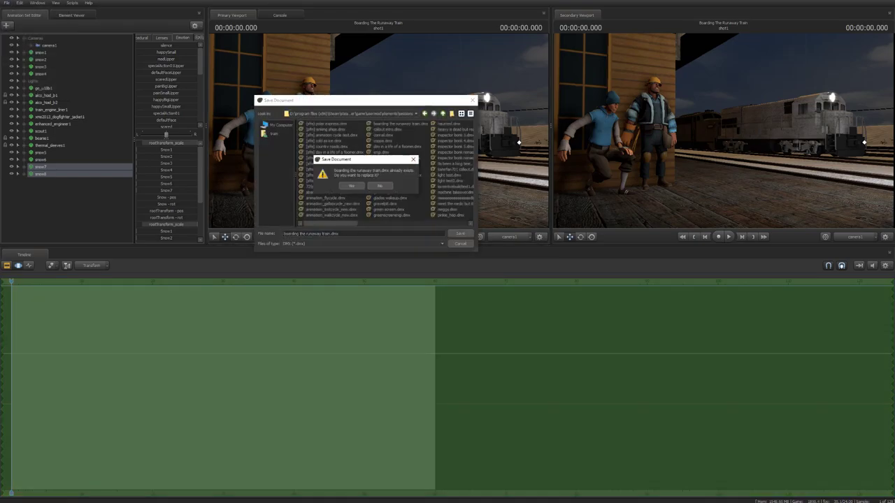
right_click(384, 137)
click(403, 138)
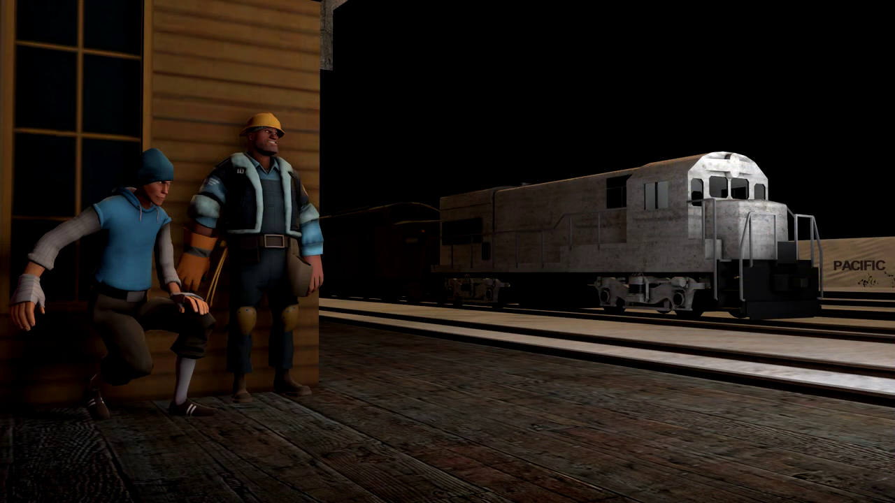